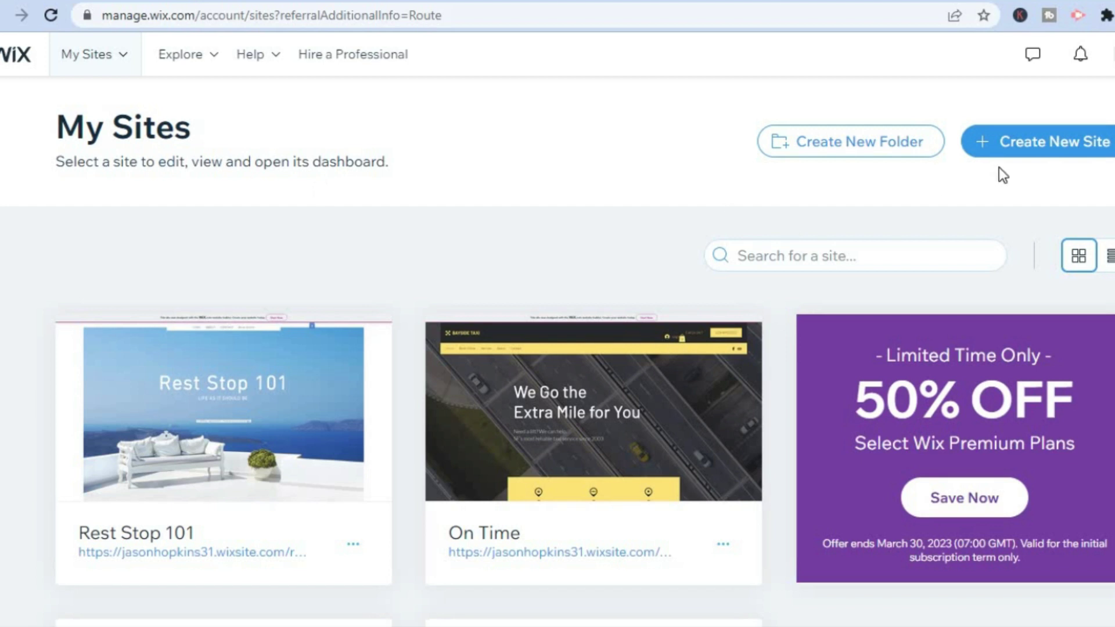
Start creating a new site and choose Restaurant as the kind of website.
click(1008, 146)
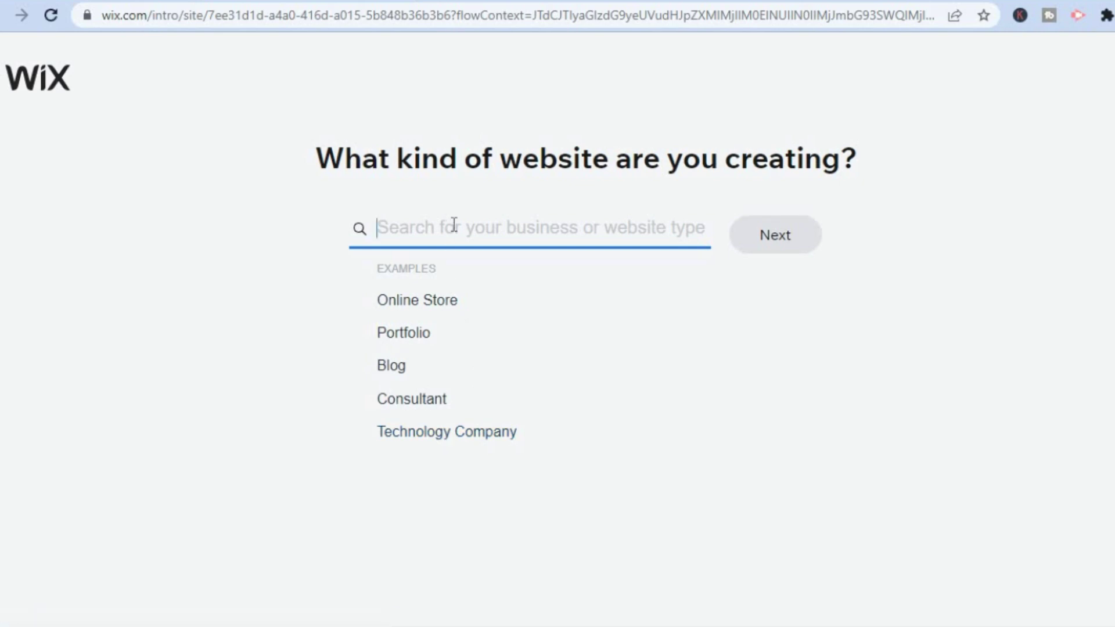
text(RES)
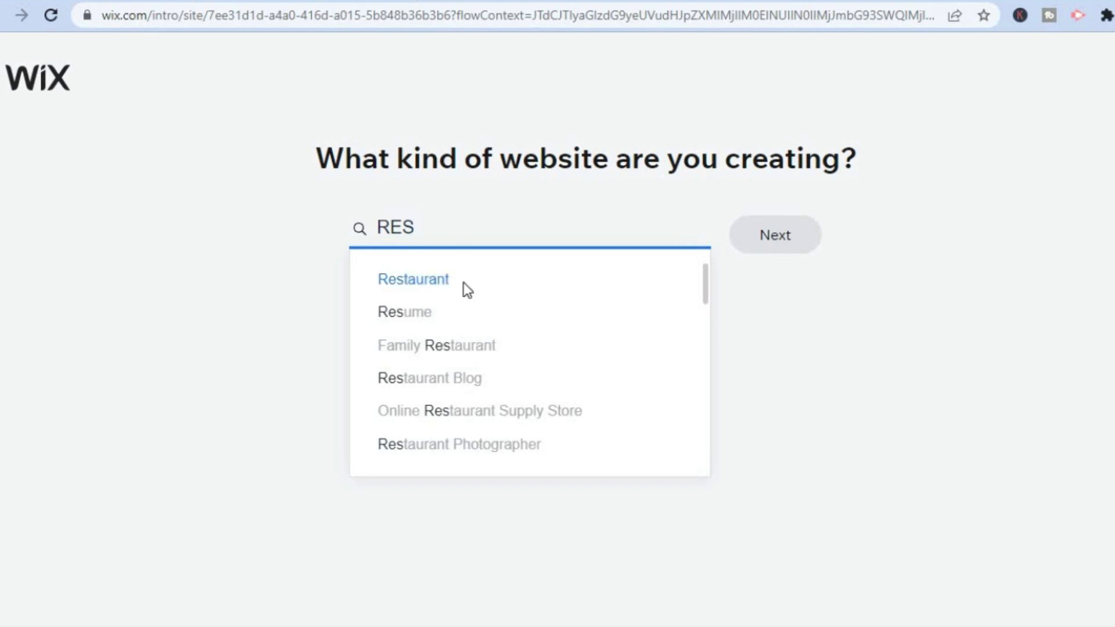
click(464, 284)
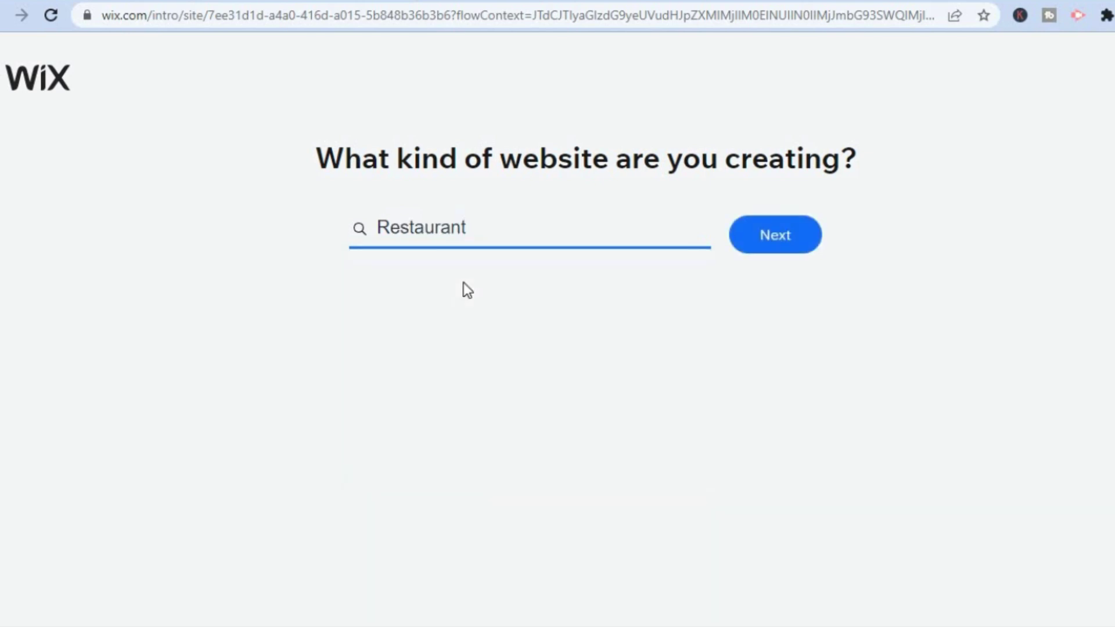
click(762, 235)
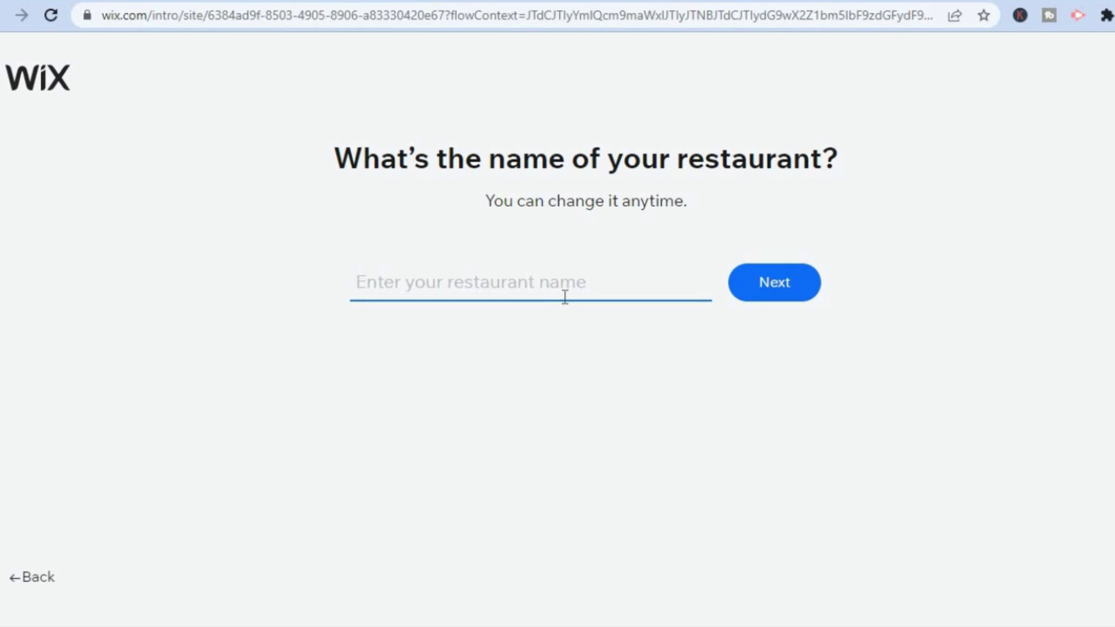
text(sIMPLE)
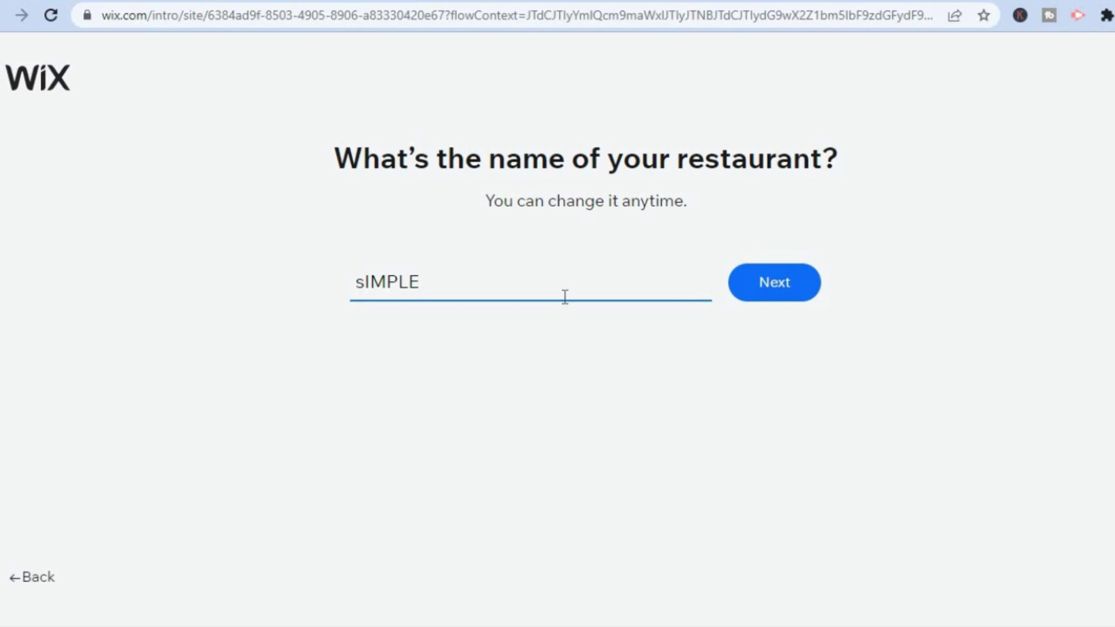
key(BackSpace)
key(BackSpace)
key(BackSpace)
key(BackSpace)
key(BackSpace)
key(BackSpace)
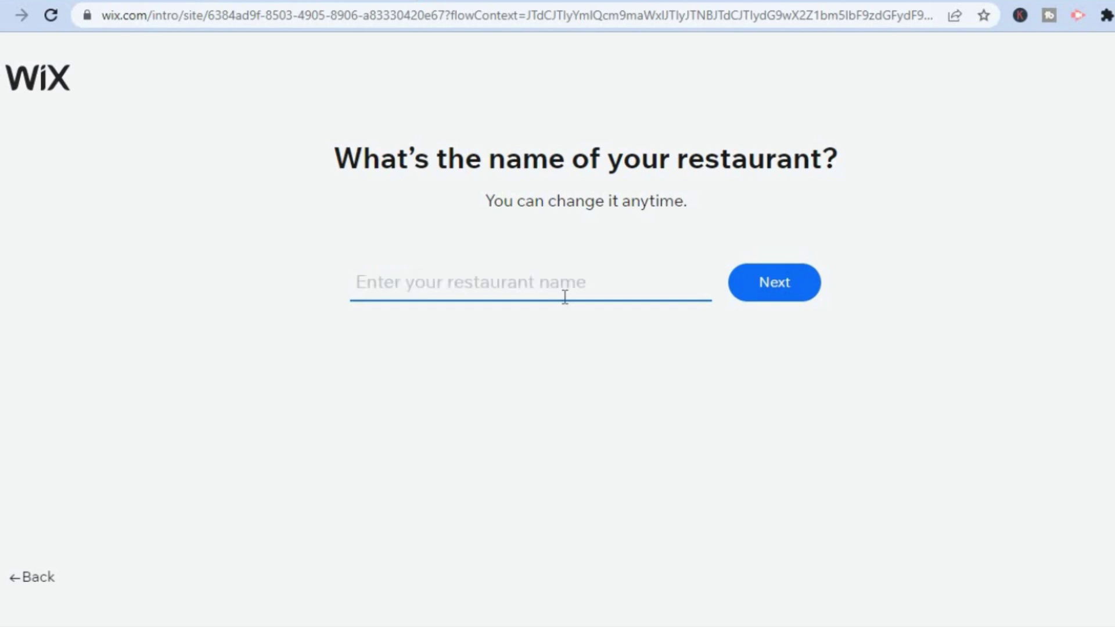
Name the restaurant "Simple Answers" and continue the site setup.
text(S)
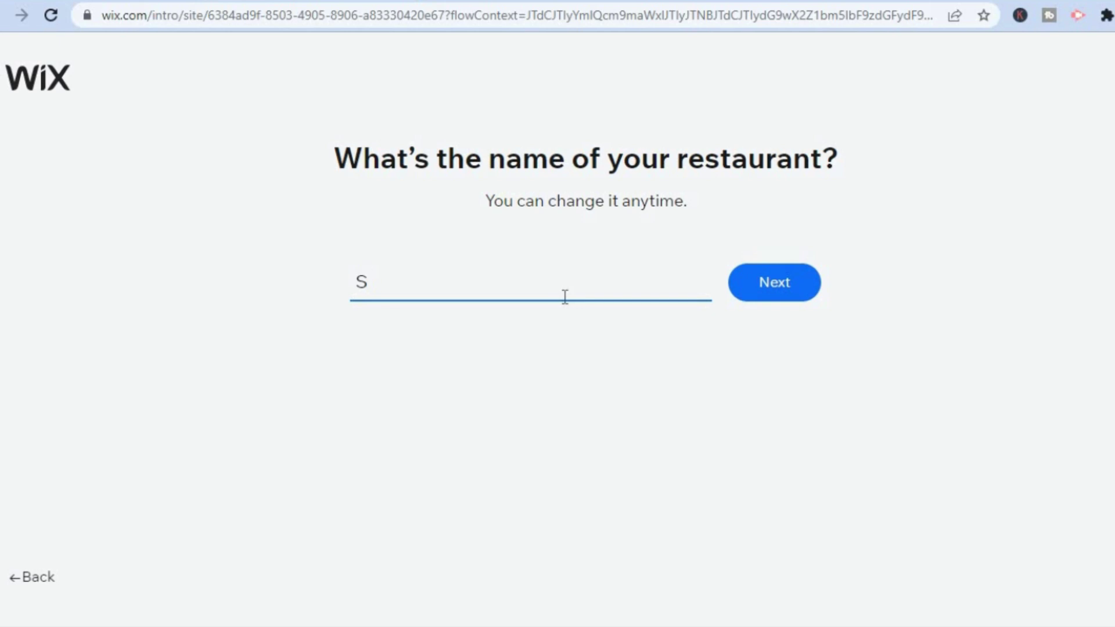
text(imple Answers)
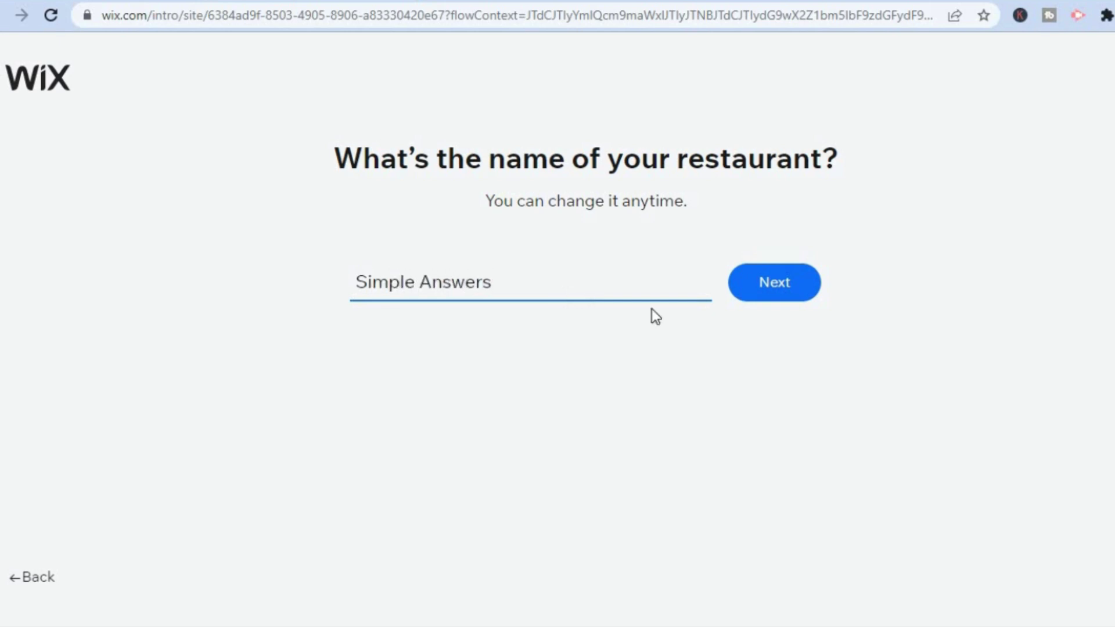
click(746, 292)
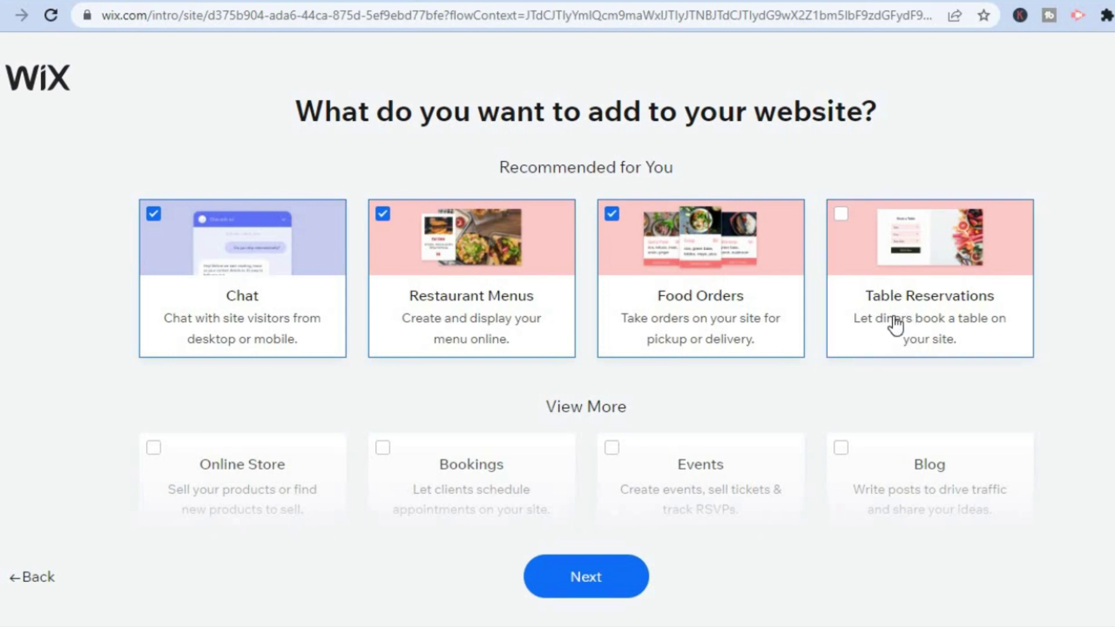
Add Table Reservations to the website's preselected recommended features and continue the setup.
click(842, 216)
scroll(1111, 311, down, 6)
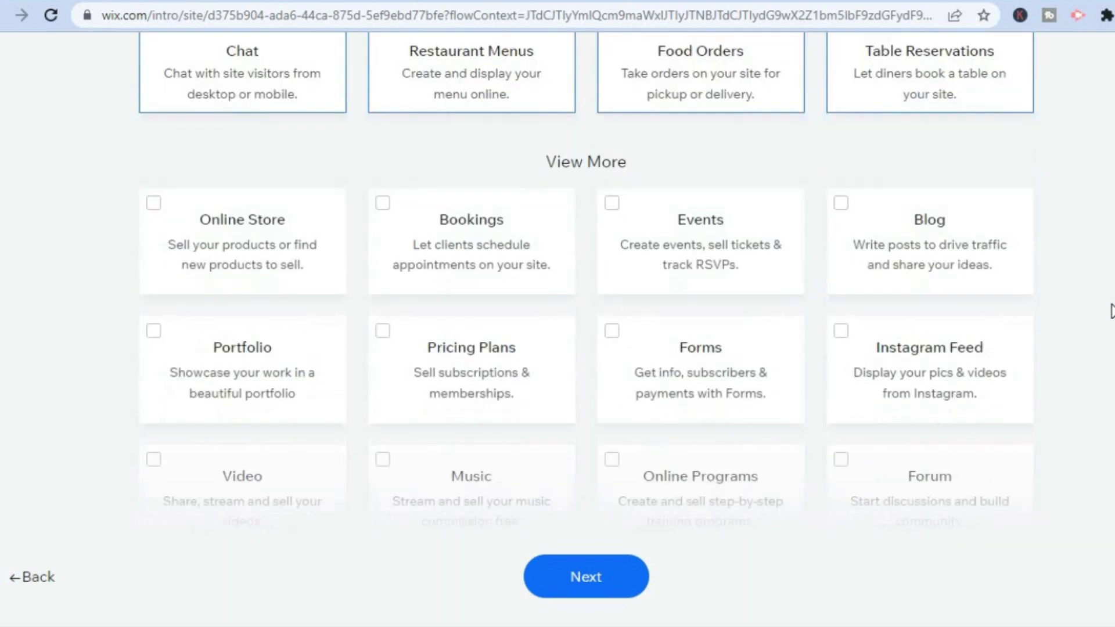
scroll(1110, 310, up, 1)
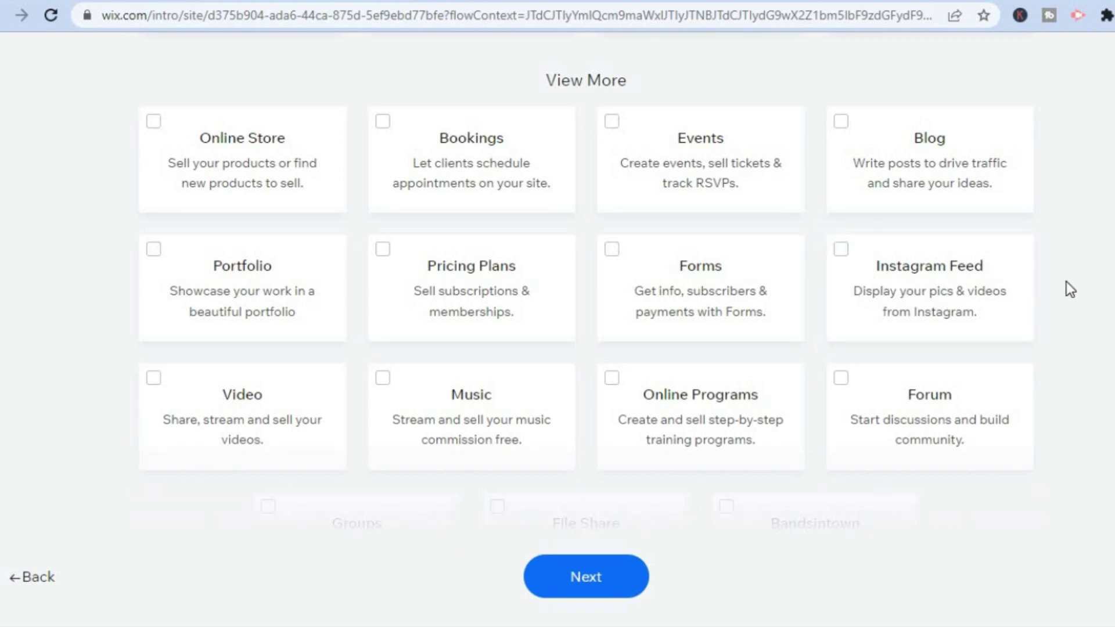
scroll(1066, 282, down, 2)
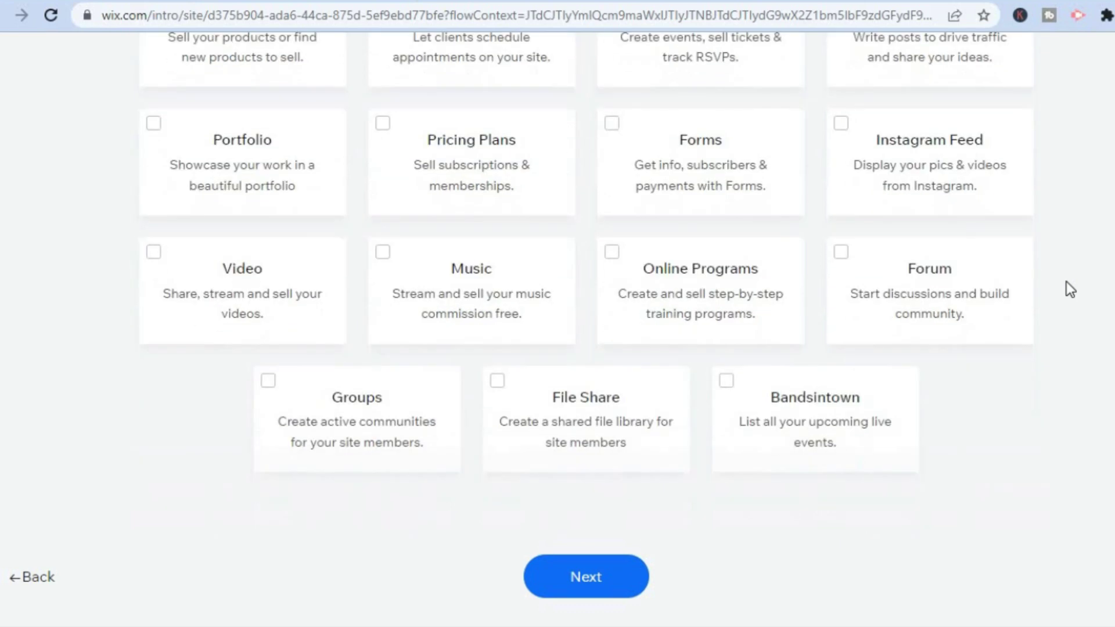
scroll(1066, 282, up, 7)
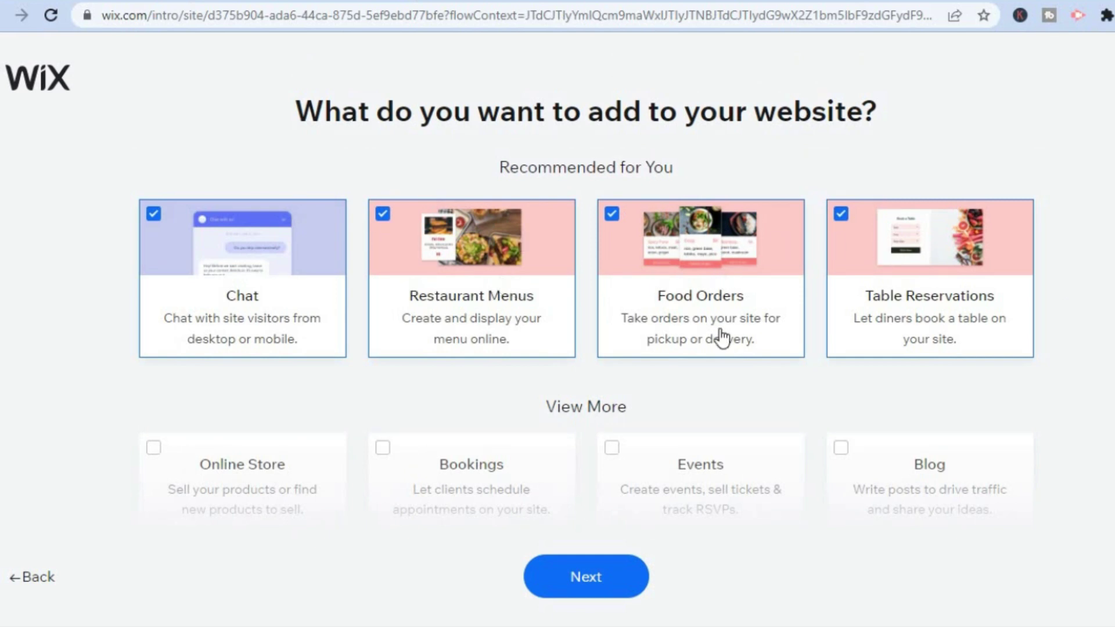
click(570, 578)
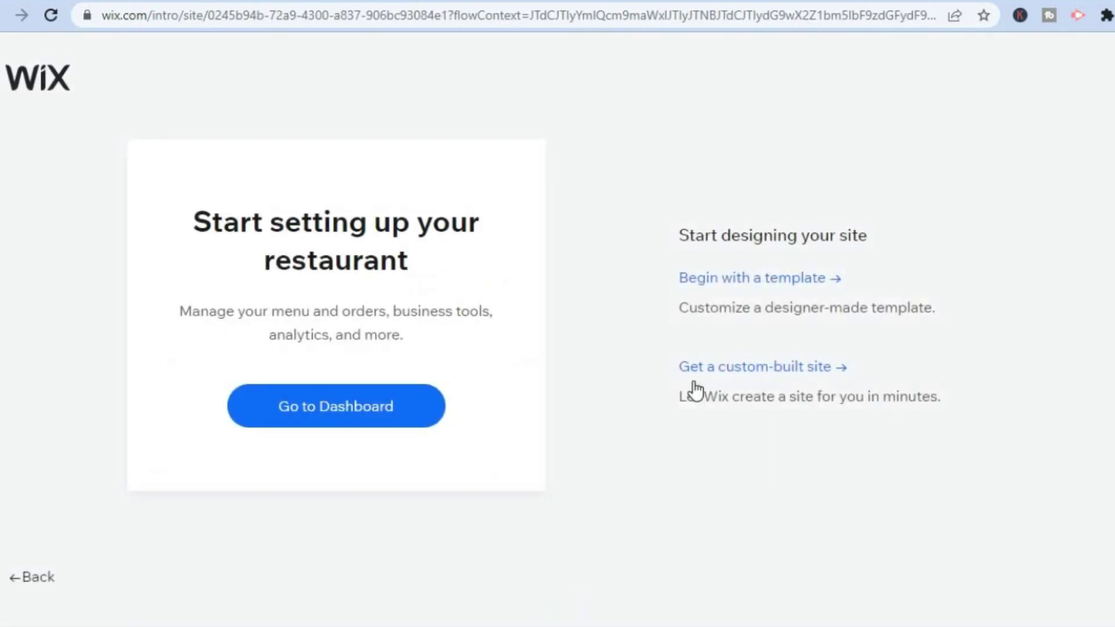
Begin the site design with a template and open the Pizza Restaurant template for editing.
click(699, 287)
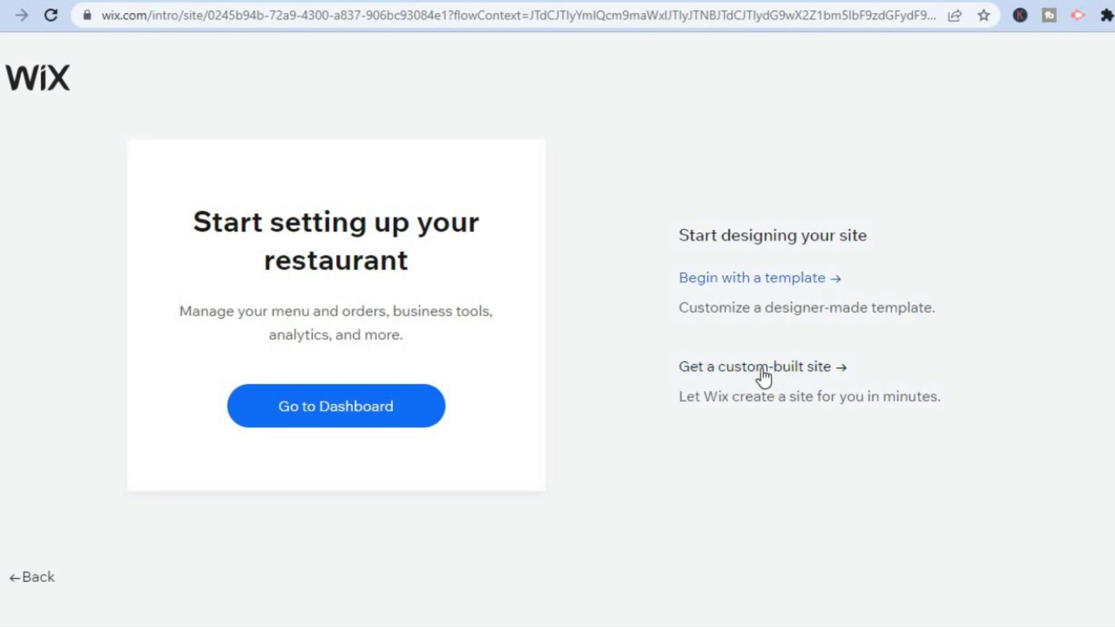
click(753, 279)
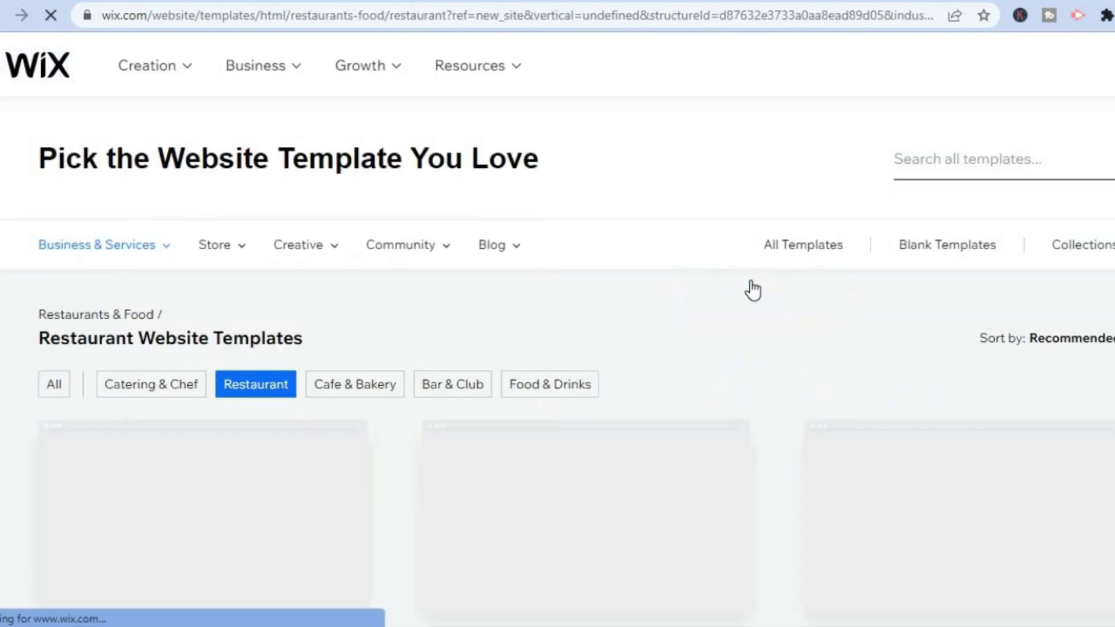
mouse_move(1083, 244)
scroll(557, 349, down, 5)
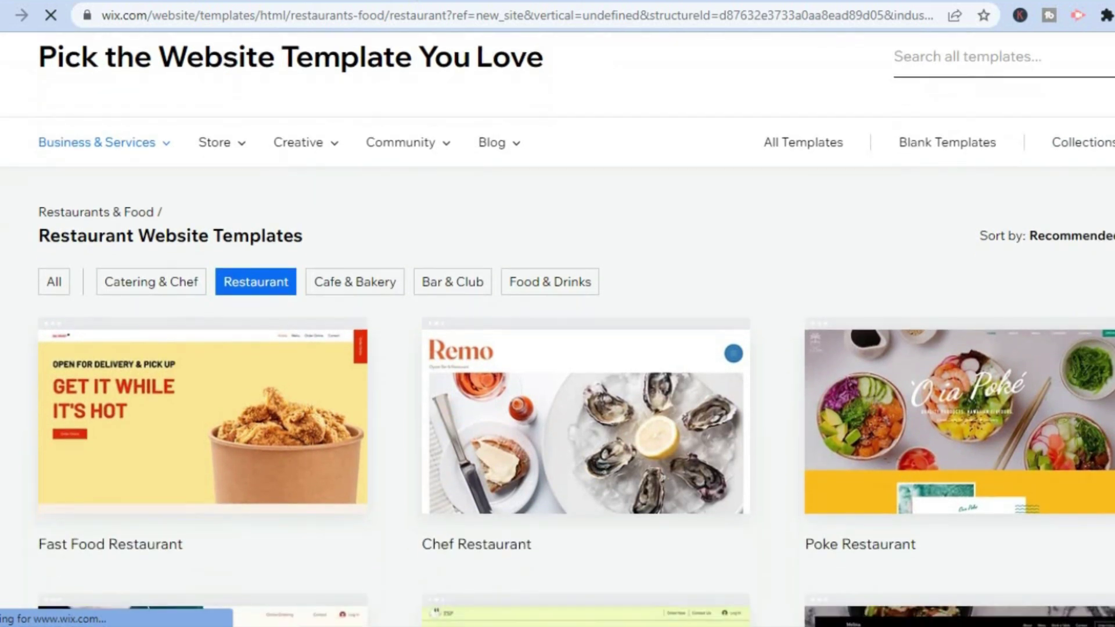
scroll(558, 349, down, 1)
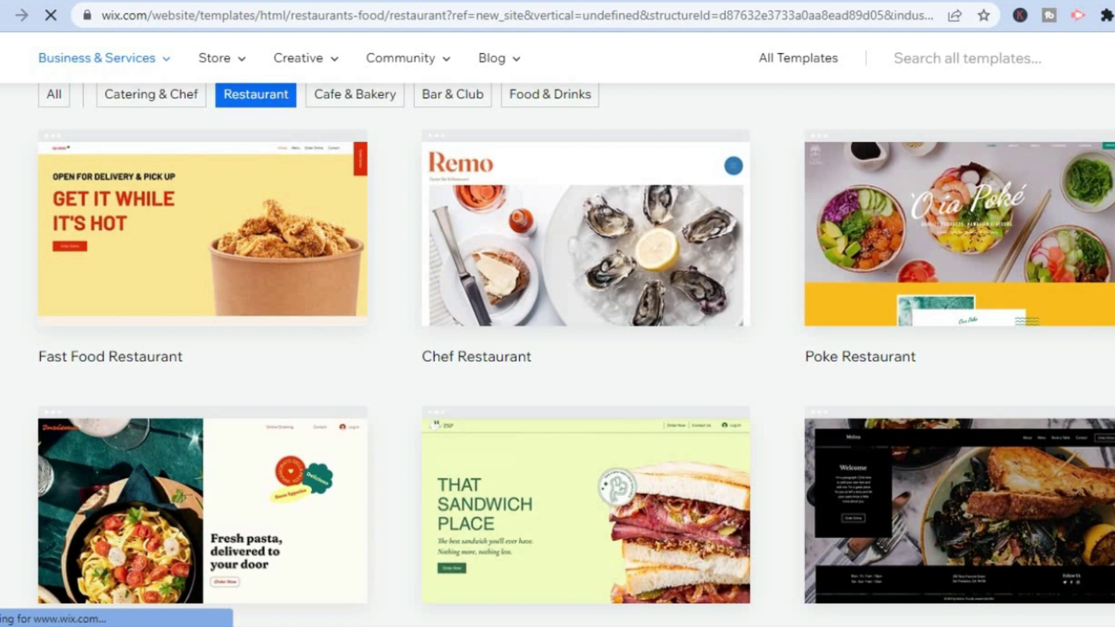
scroll(948, 186, down, 2)
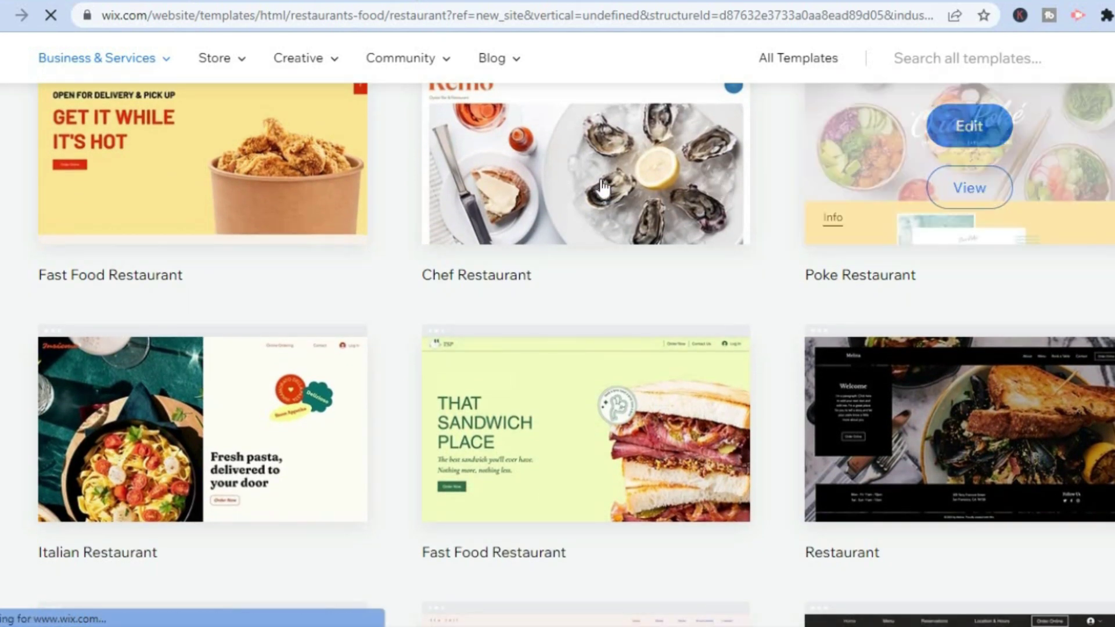
mouse_move(305, 180)
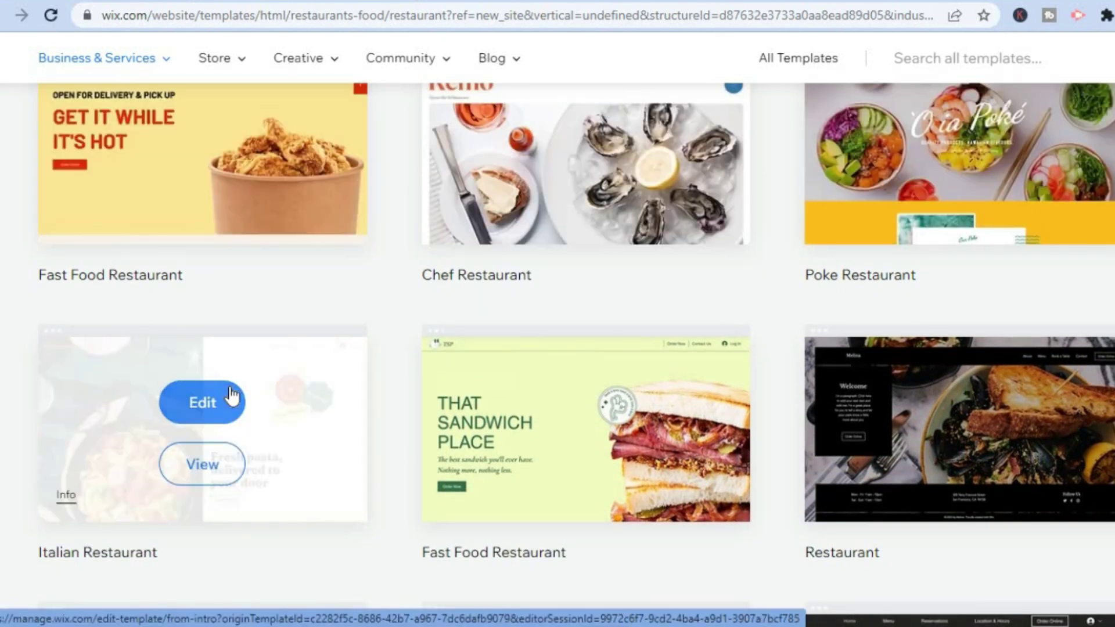
mouse_move(548, 432)
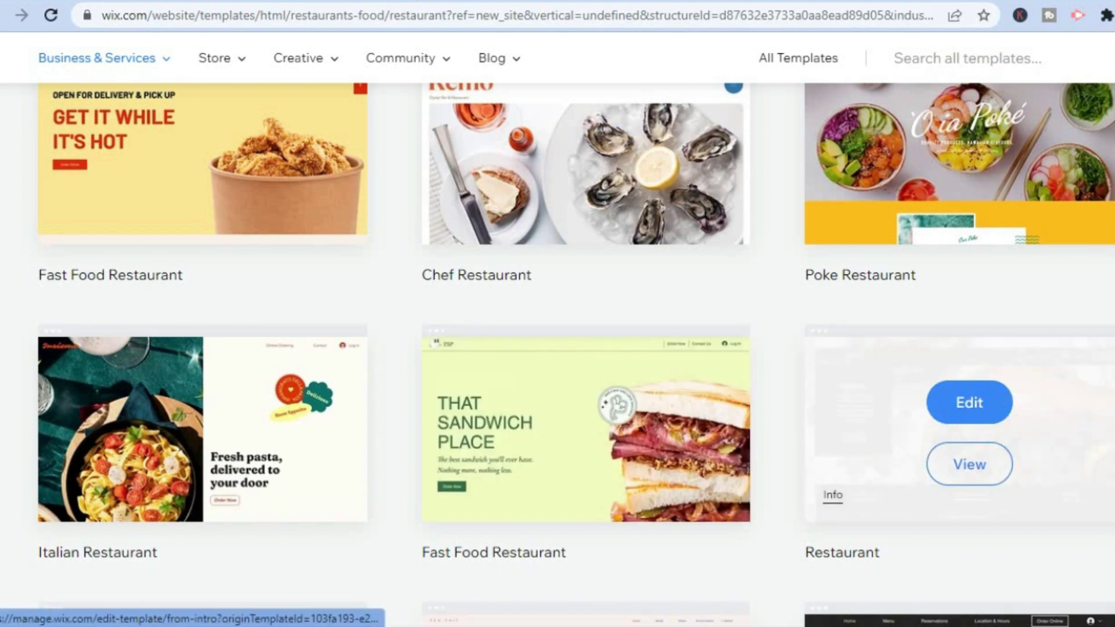
scroll(986, 291, down, 3)
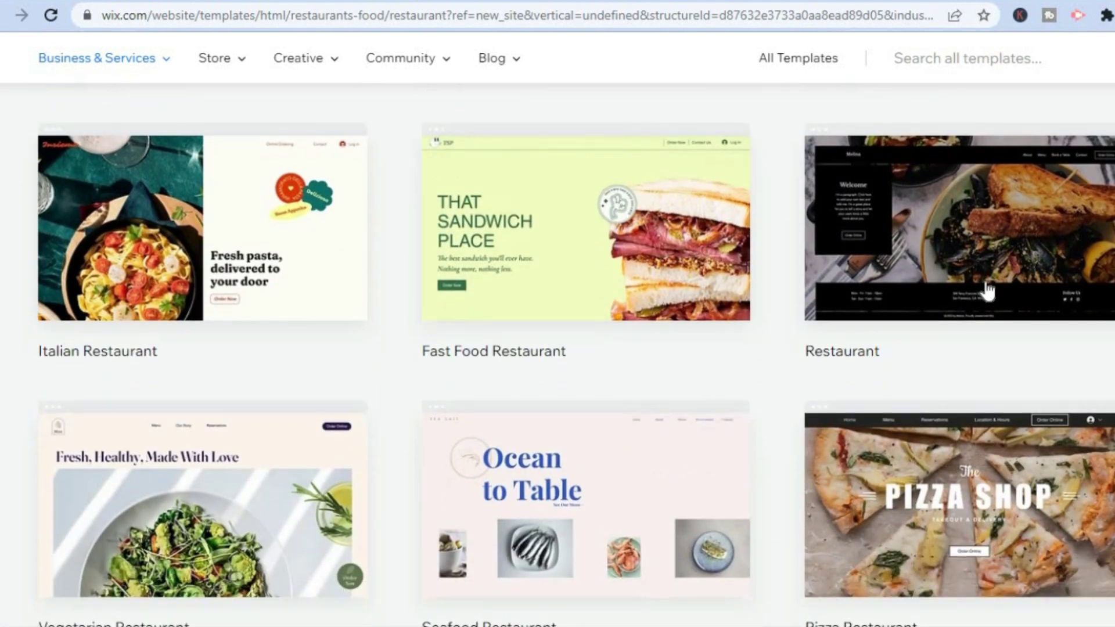
mouse_move(953, 291)
scroll(1011, 275, down, 7)
scroll(939, 339, up, 5)
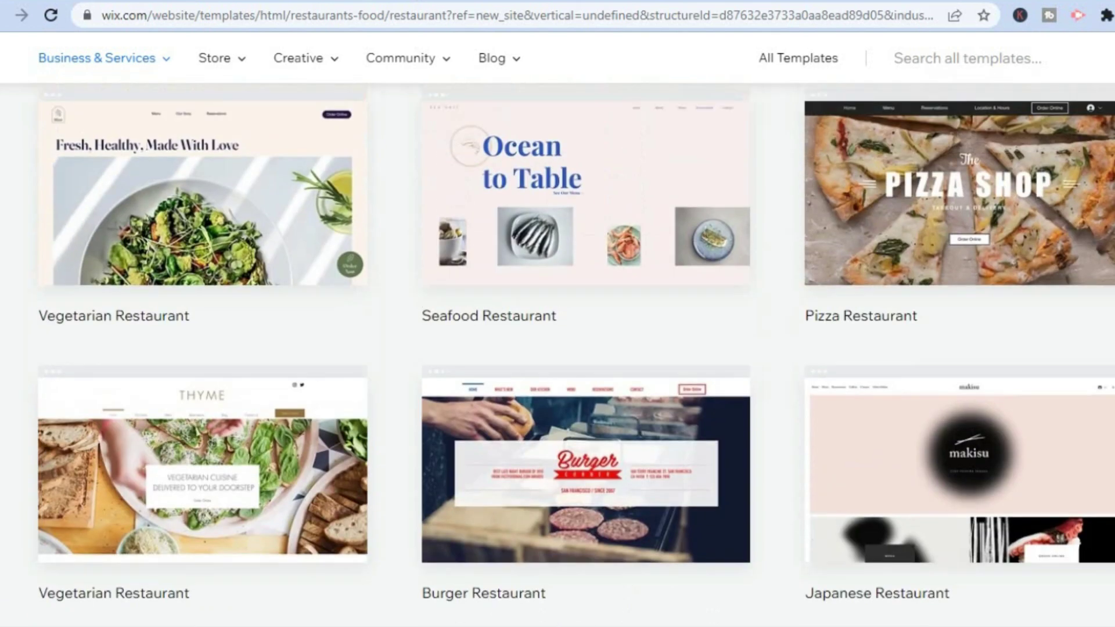
mouse_move(938, 343)
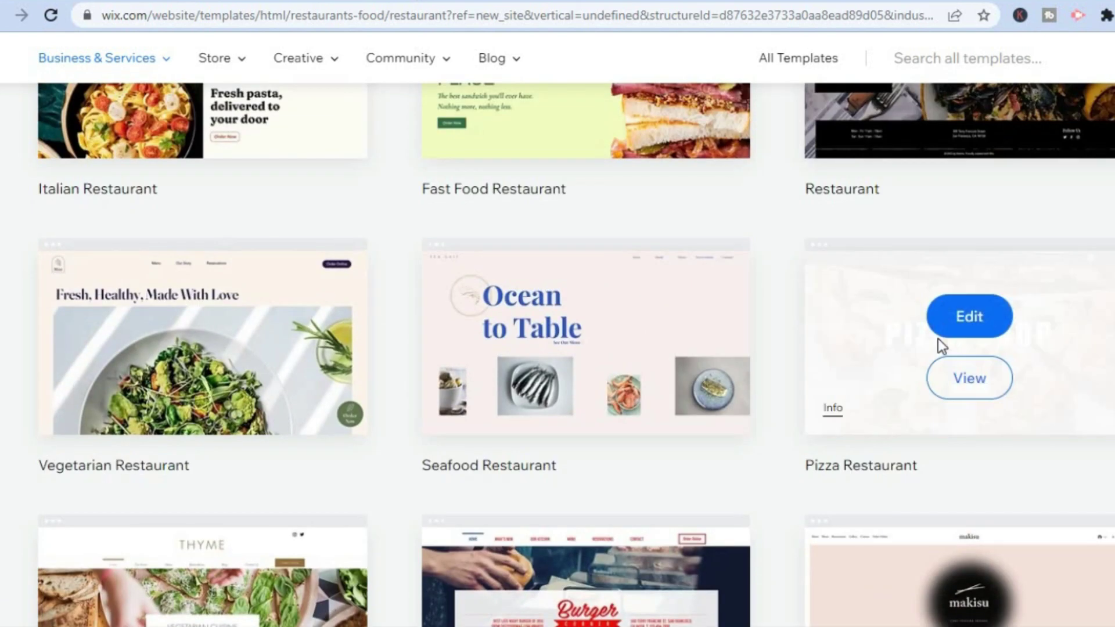
click(973, 317)
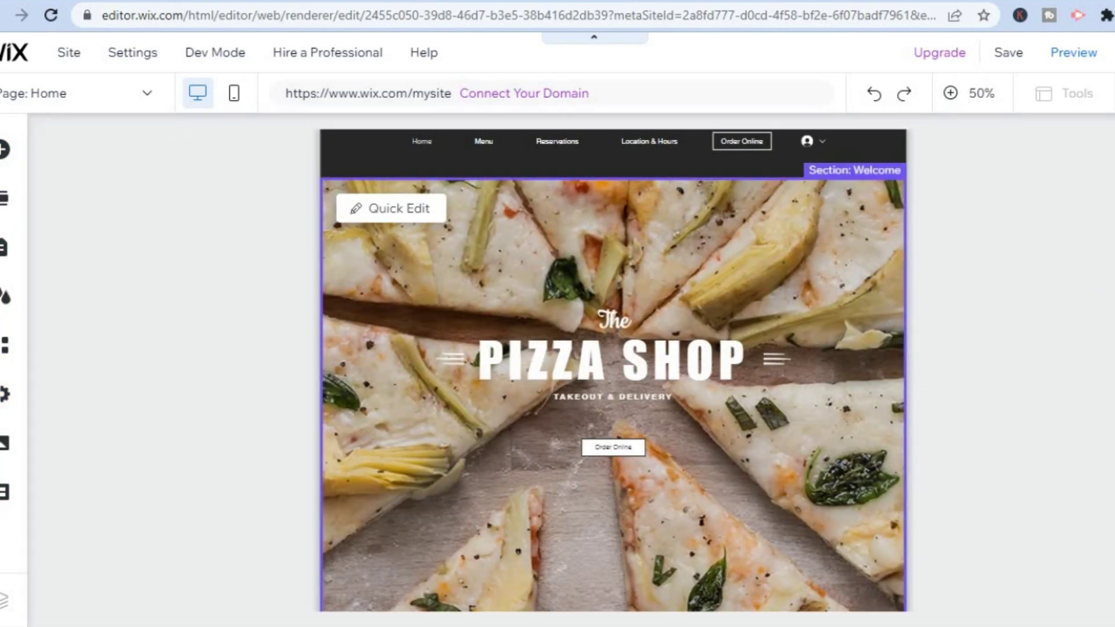
Look over the template's home page and bring the editor canvas to 100% zoom.
scroll(613, 372, down, 5)
scroll(613, 372, up, 3)
scroll(613, 371, up, 3)
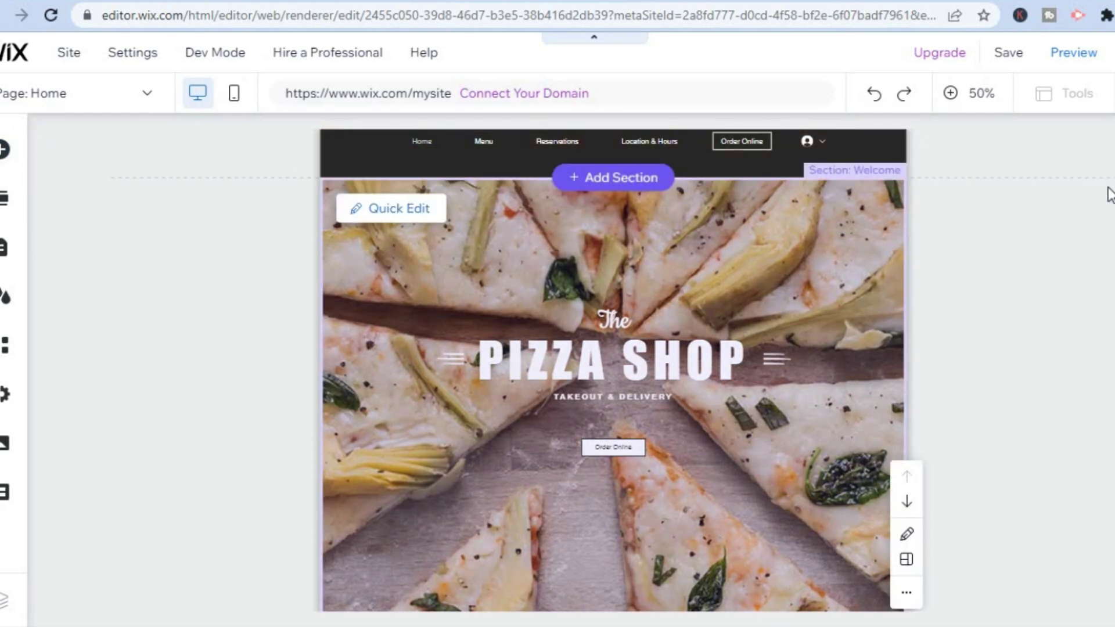
click(953, 94)
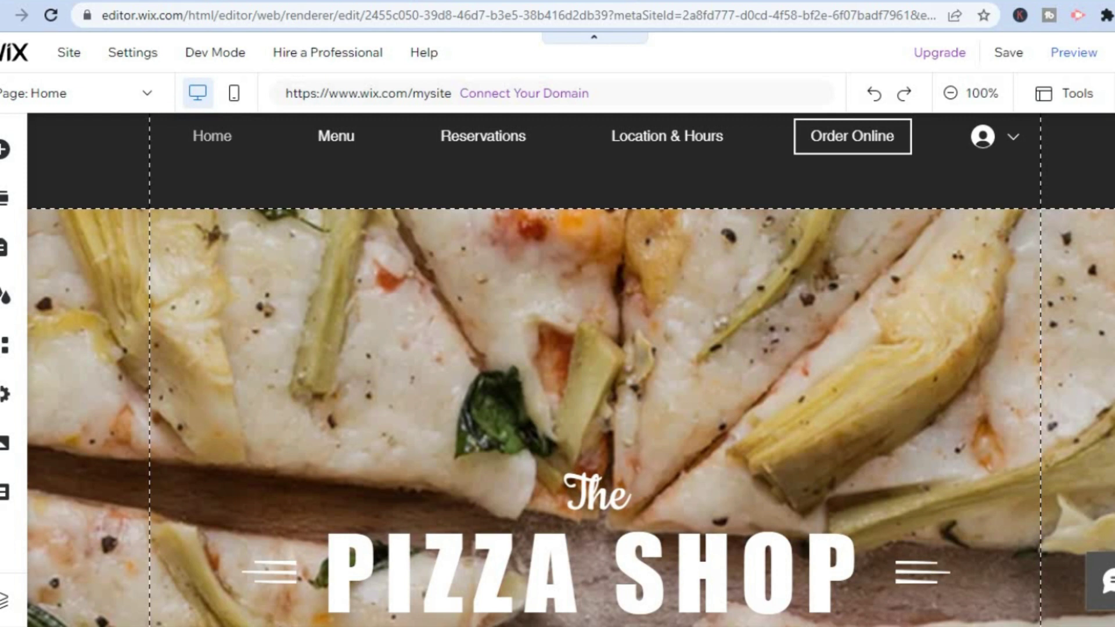
Replace the large "PIZZA SHOP" heading on the home page with "Simple Answers".
scroll(864, 266, down, 6)
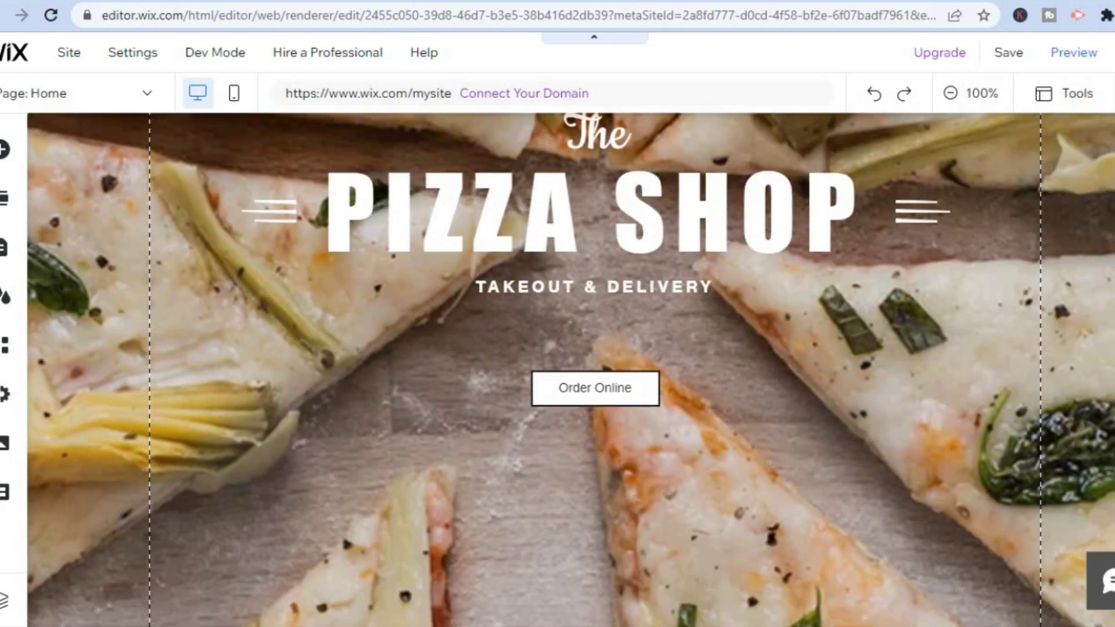
scroll(863, 265, up, 3)
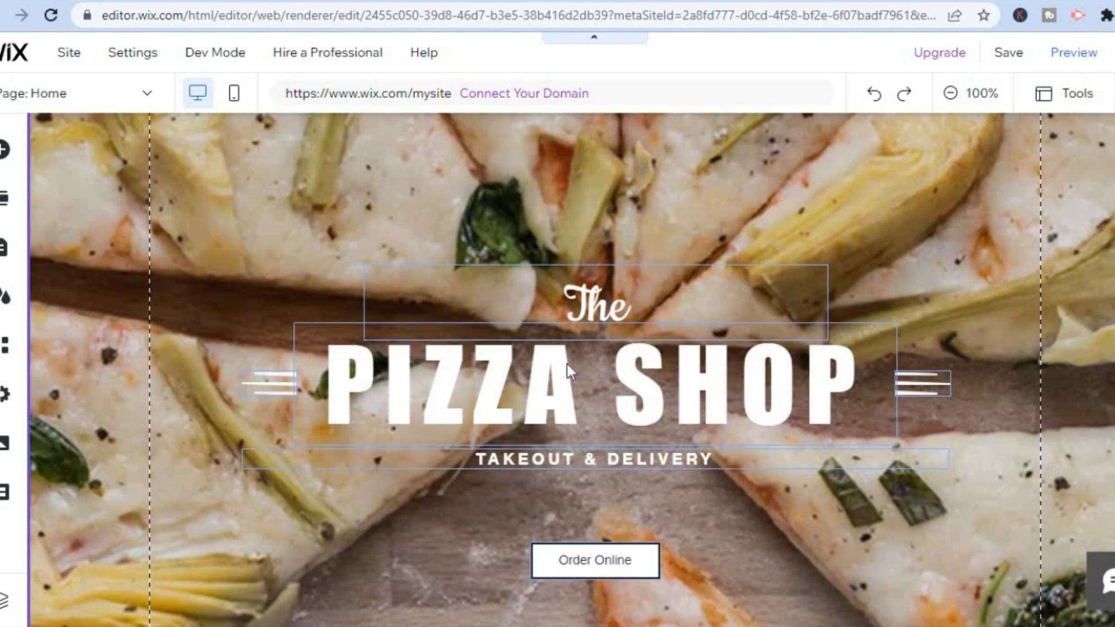
click(598, 373)
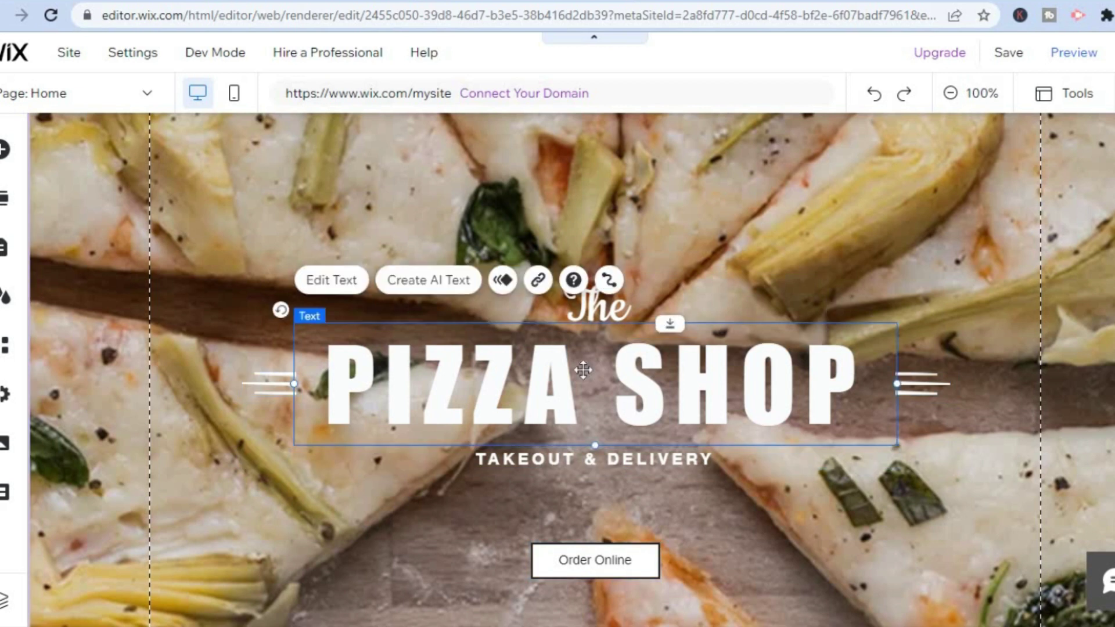
click(323, 285)
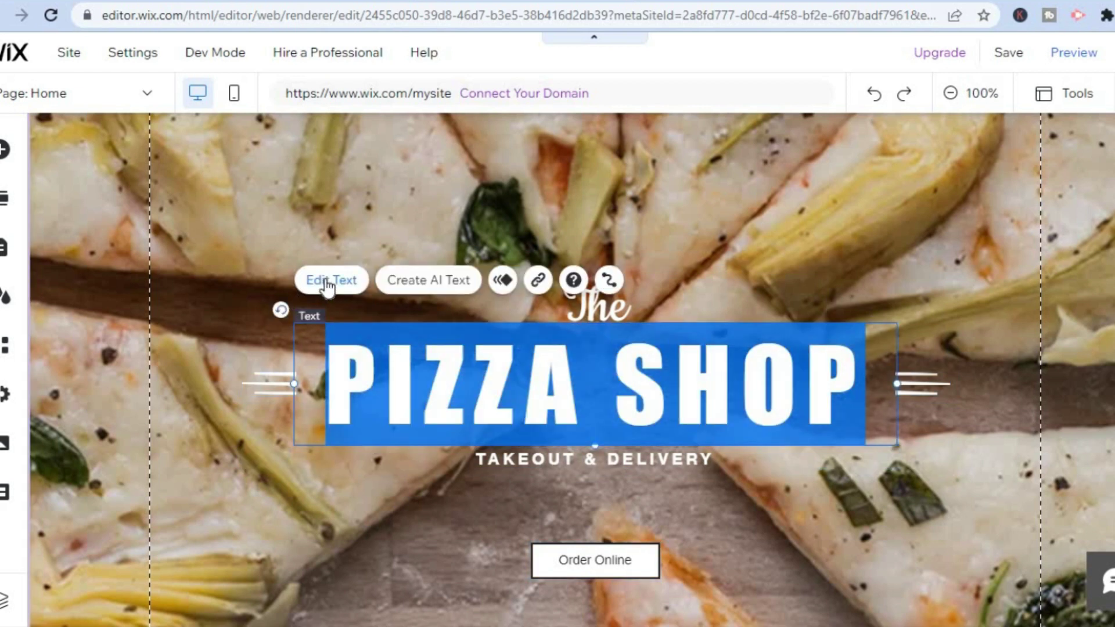
click(328, 284)
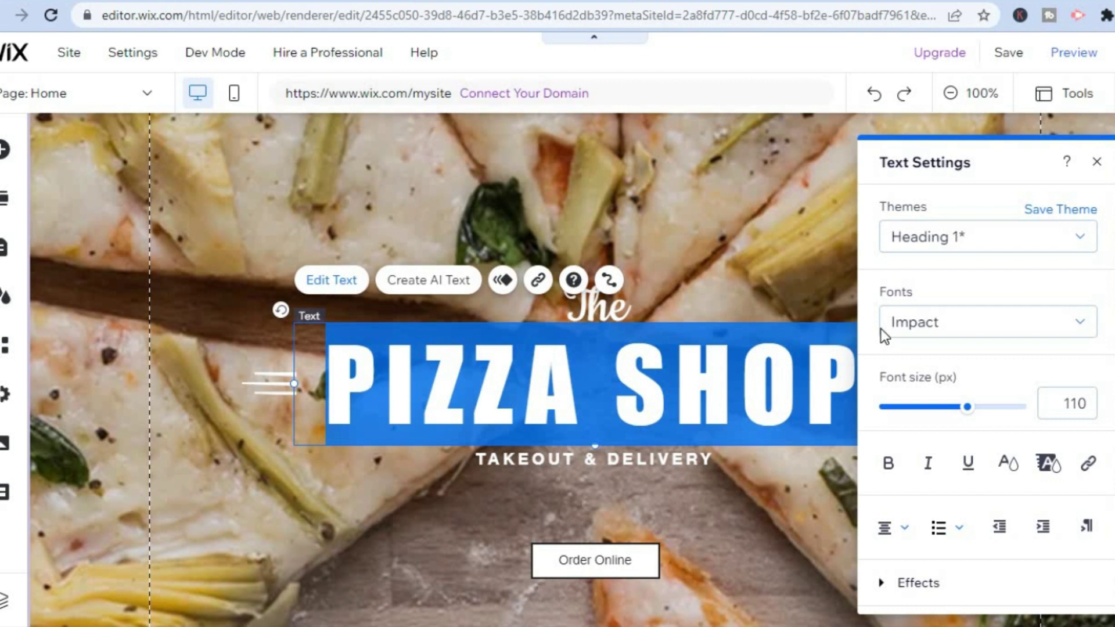
click(751, 388)
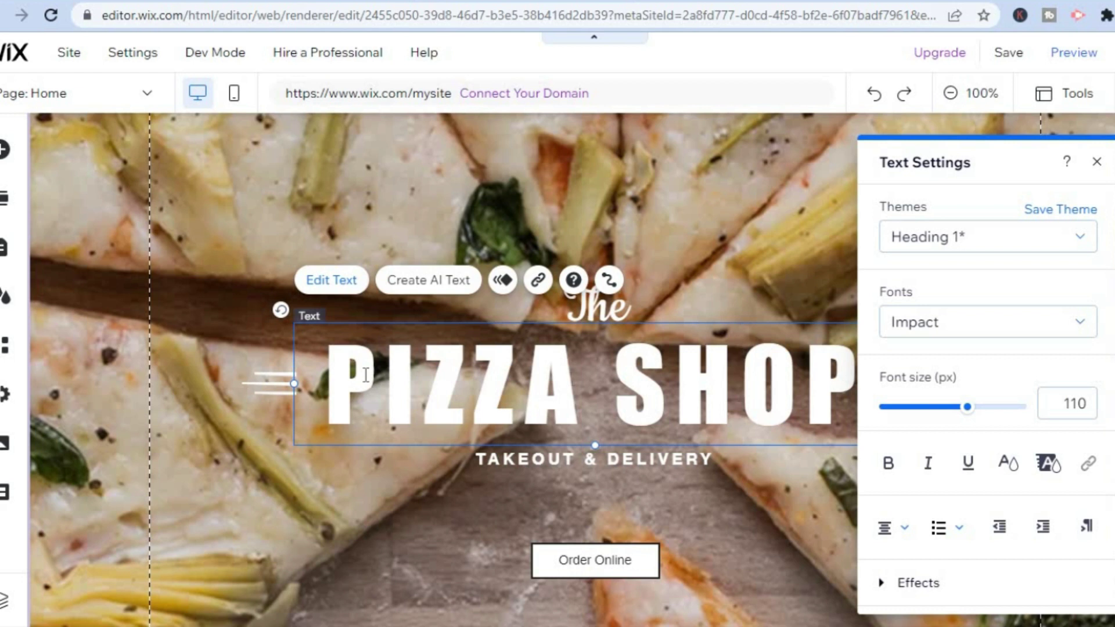
triple_click(329, 374)
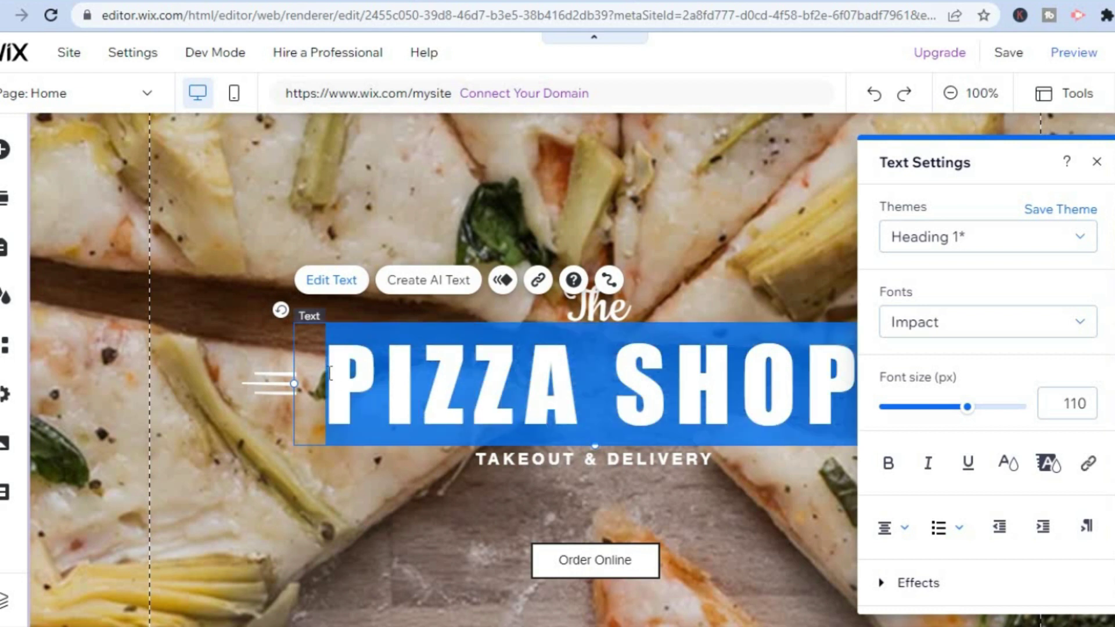
text(Si)
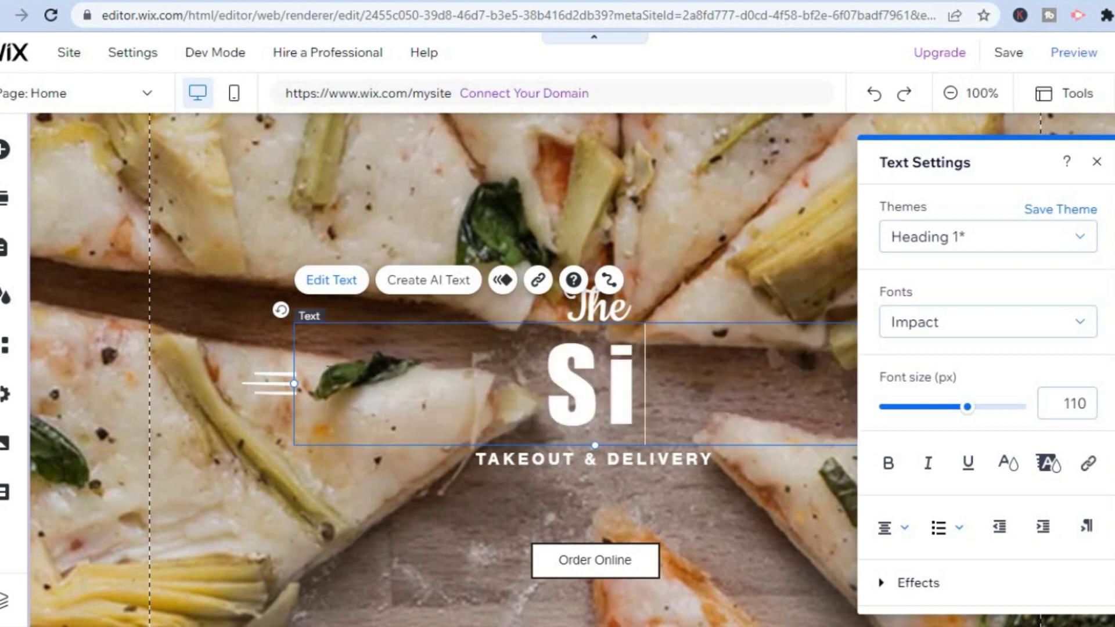
text(mple)
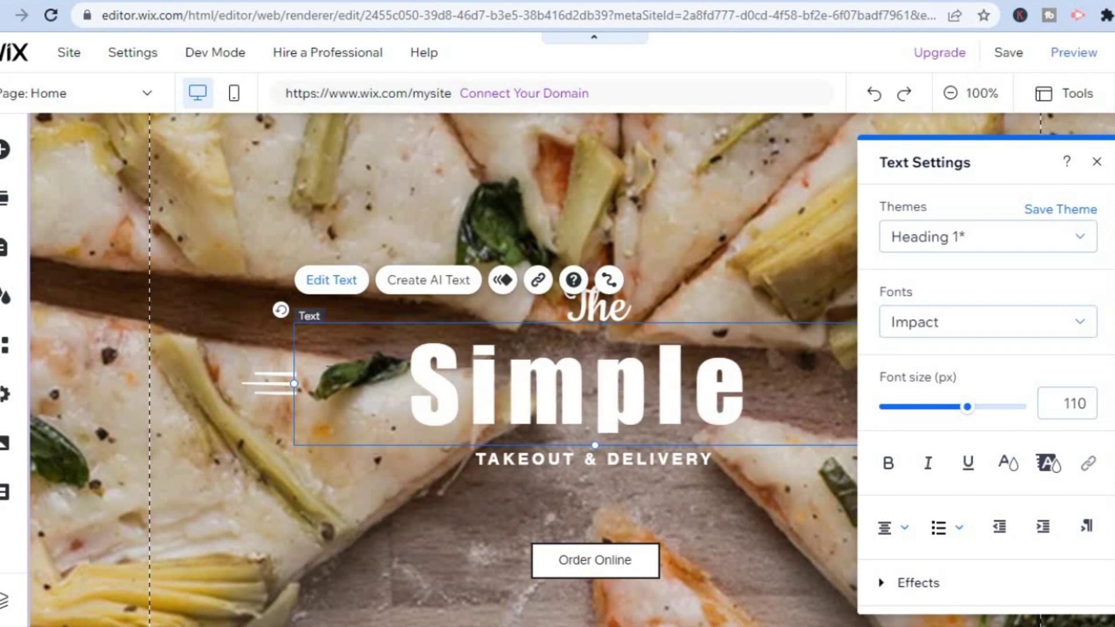
text( An)
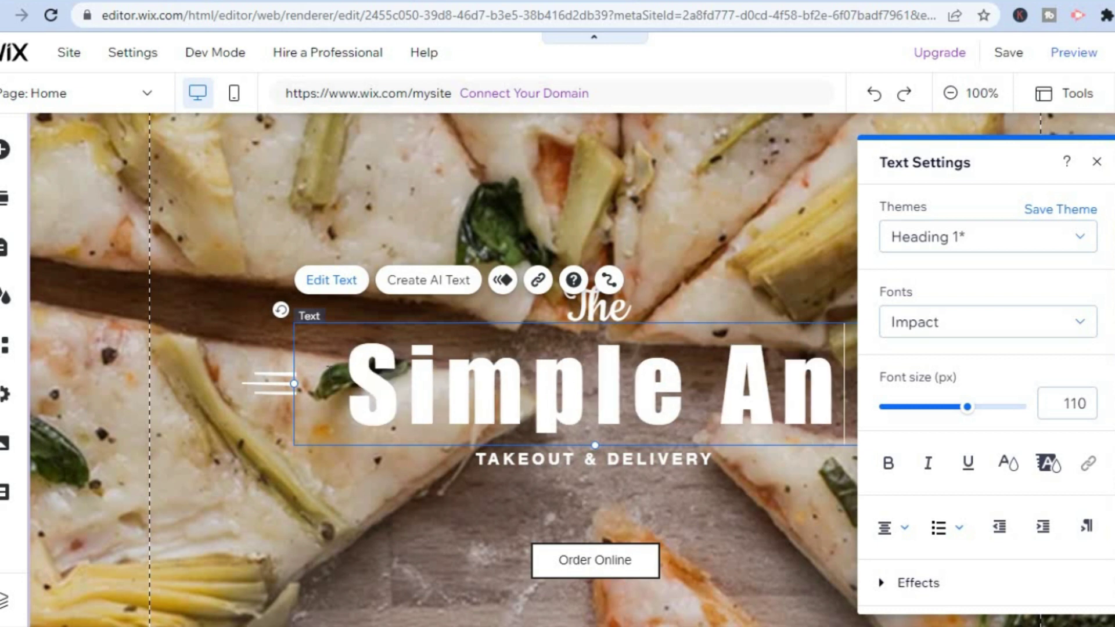
text(swers)
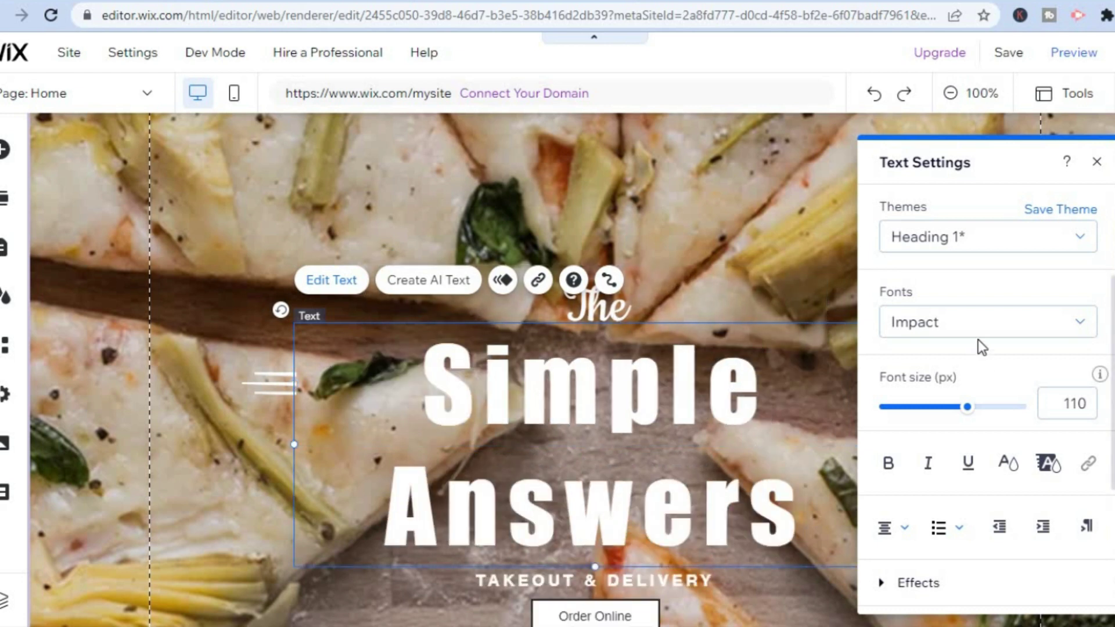
Try the Inknut Antiqua font and a 71 px font size on the heading, and undo the changes.
click(1019, 326)
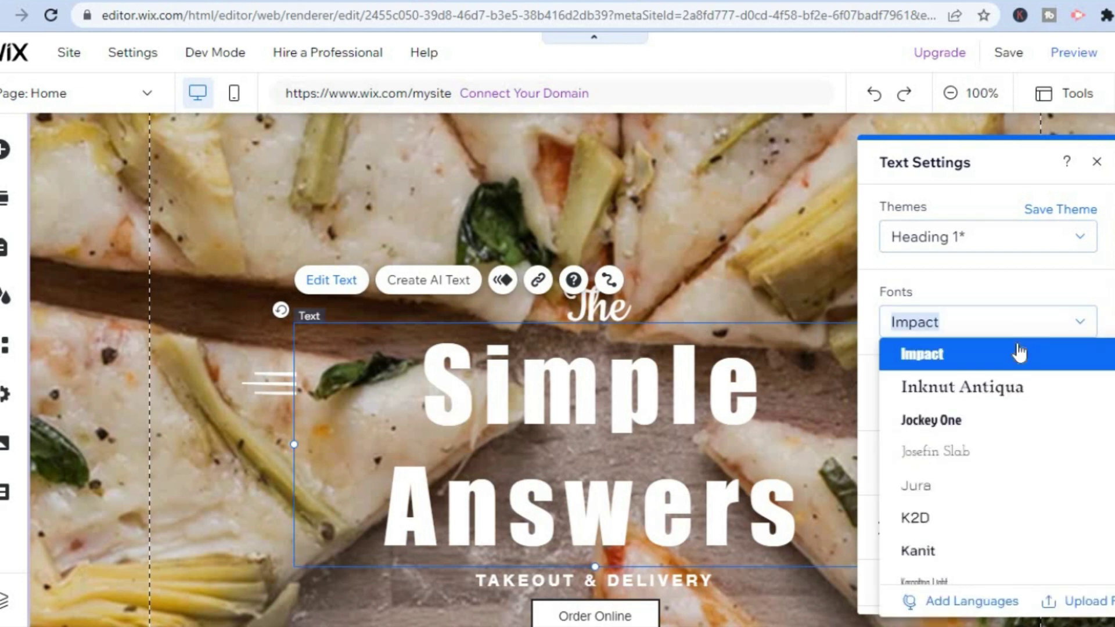
click(983, 392)
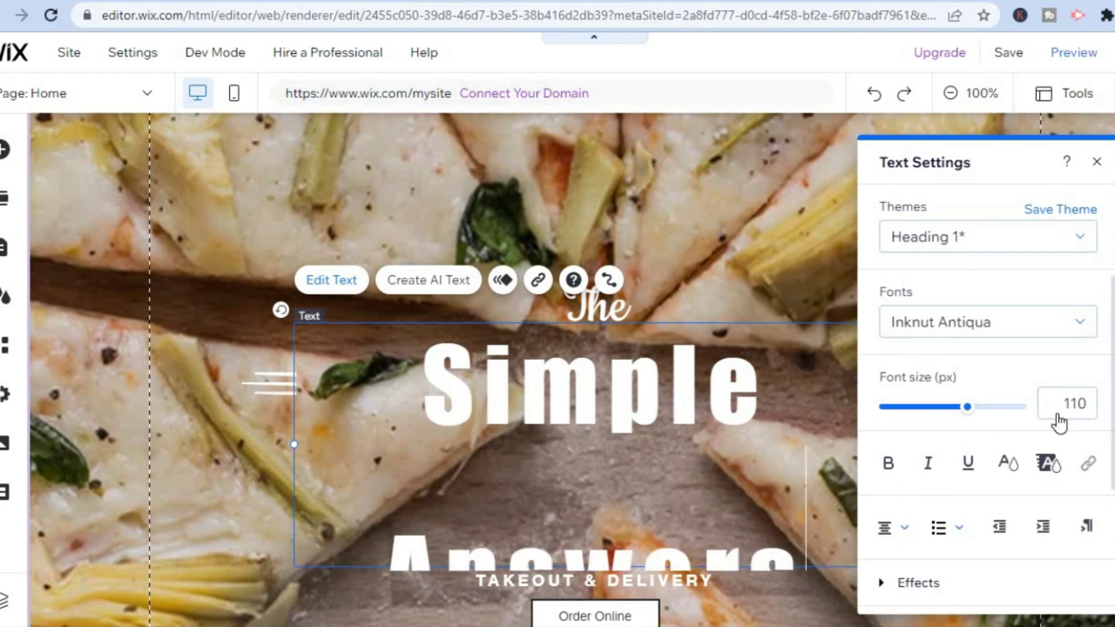
drag(966, 413, 937, 415)
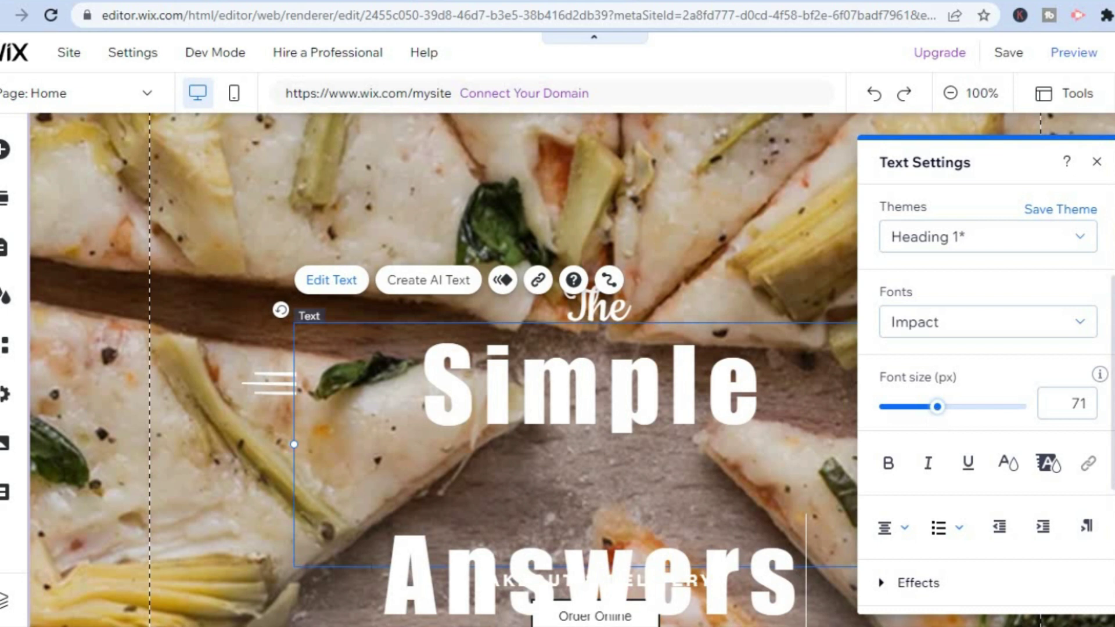
key(ctrl+z)
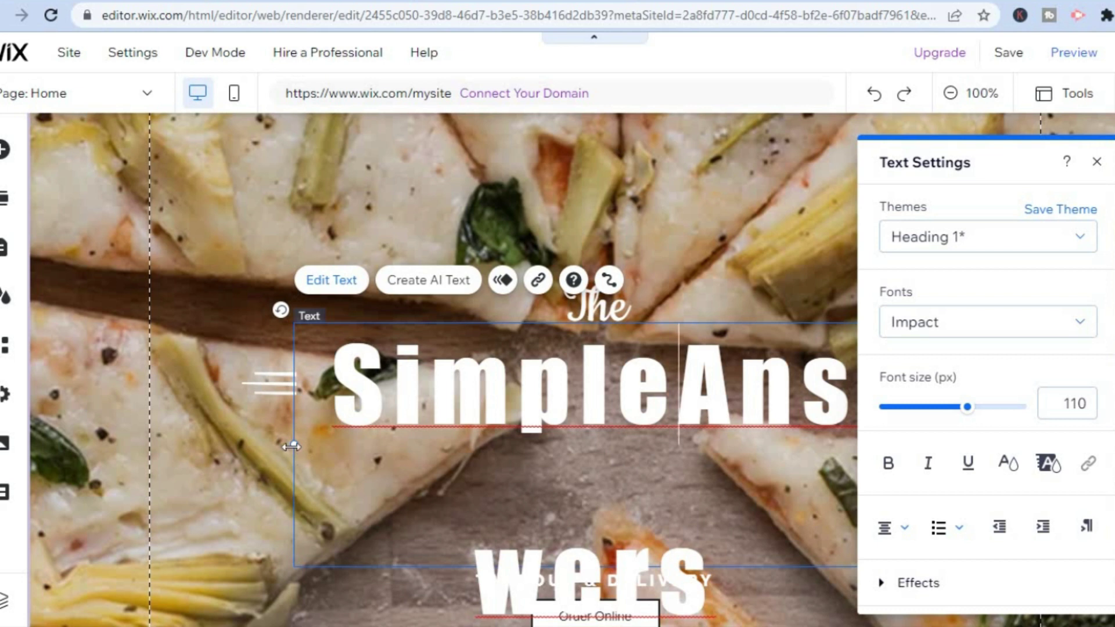
Widen the heading's text box, shorten its text to "Simple", and finish the text editing.
drag(237, 443, 233, 445)
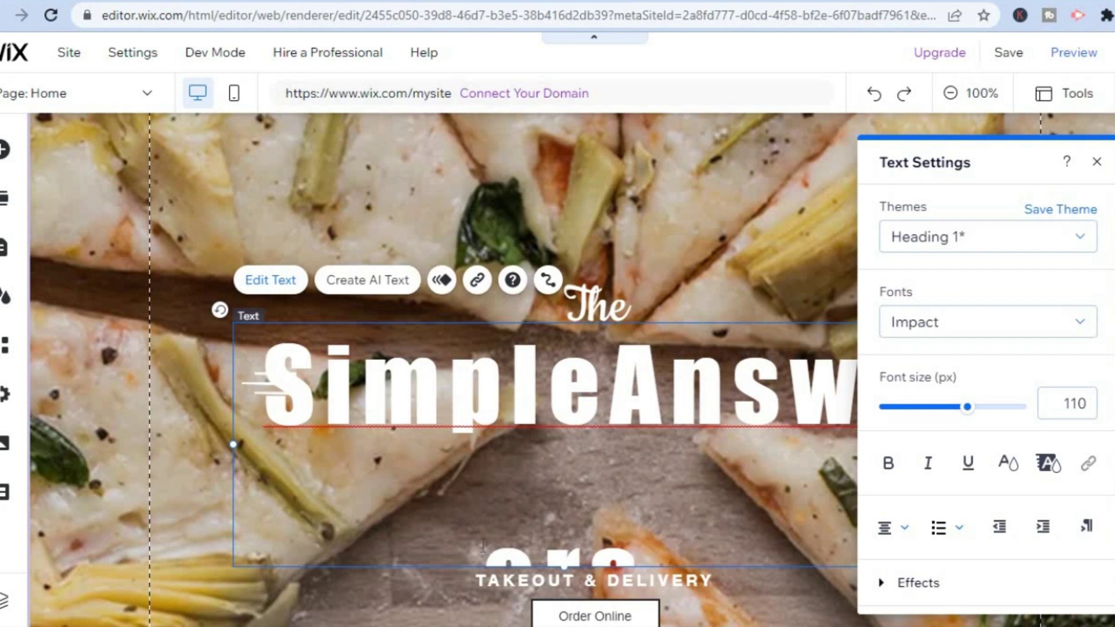
key(BackSpace)
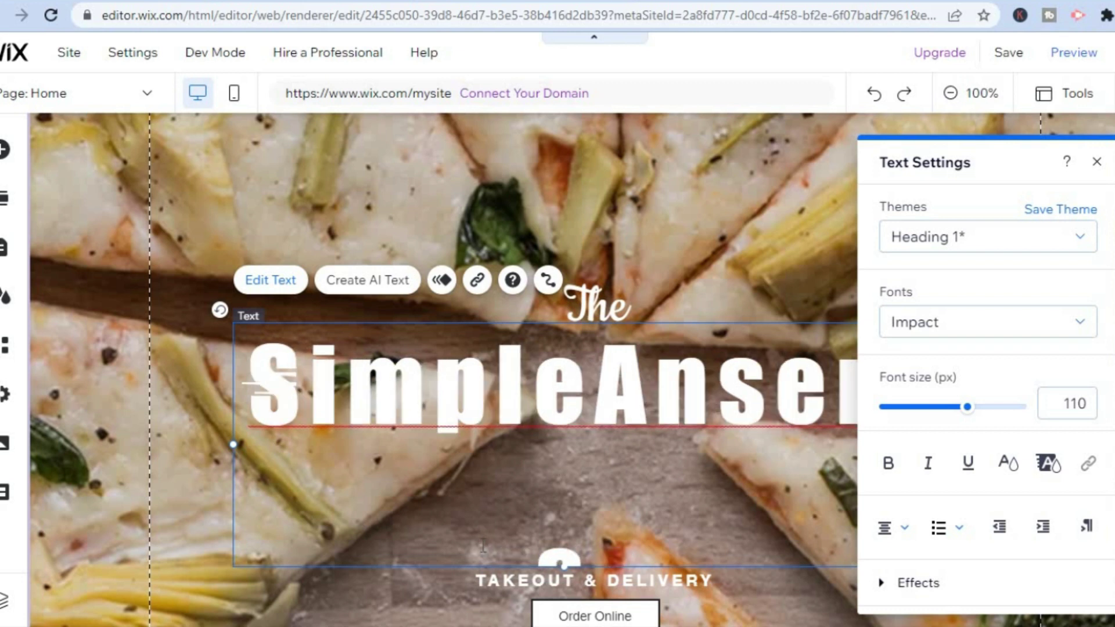
drag(599, 378, 611, 494)
key(BackSpace)
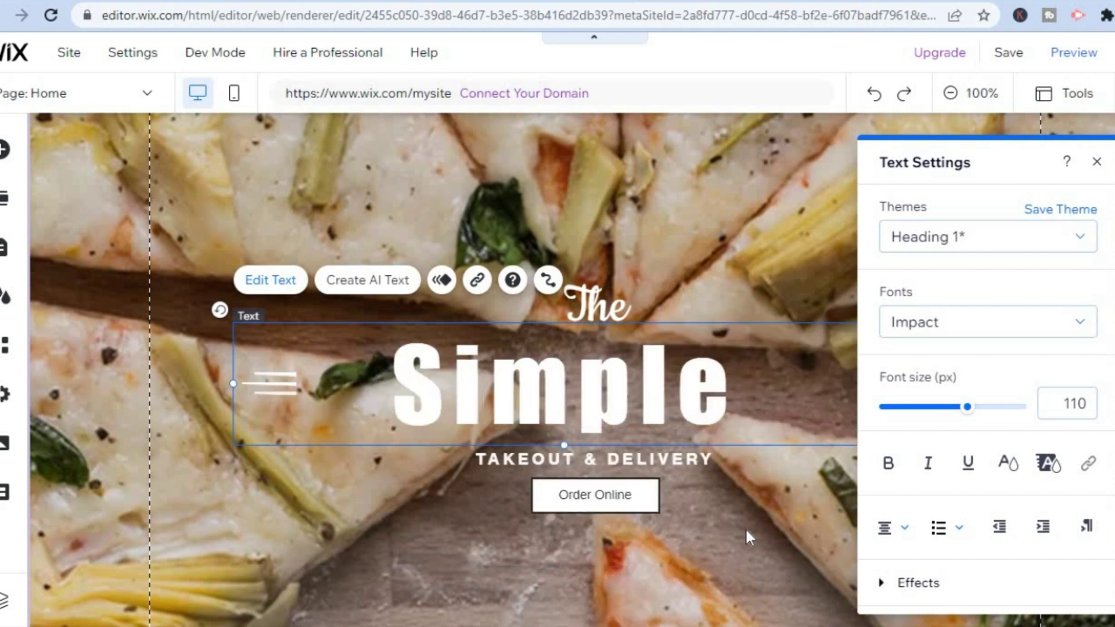
click(1097, 161)
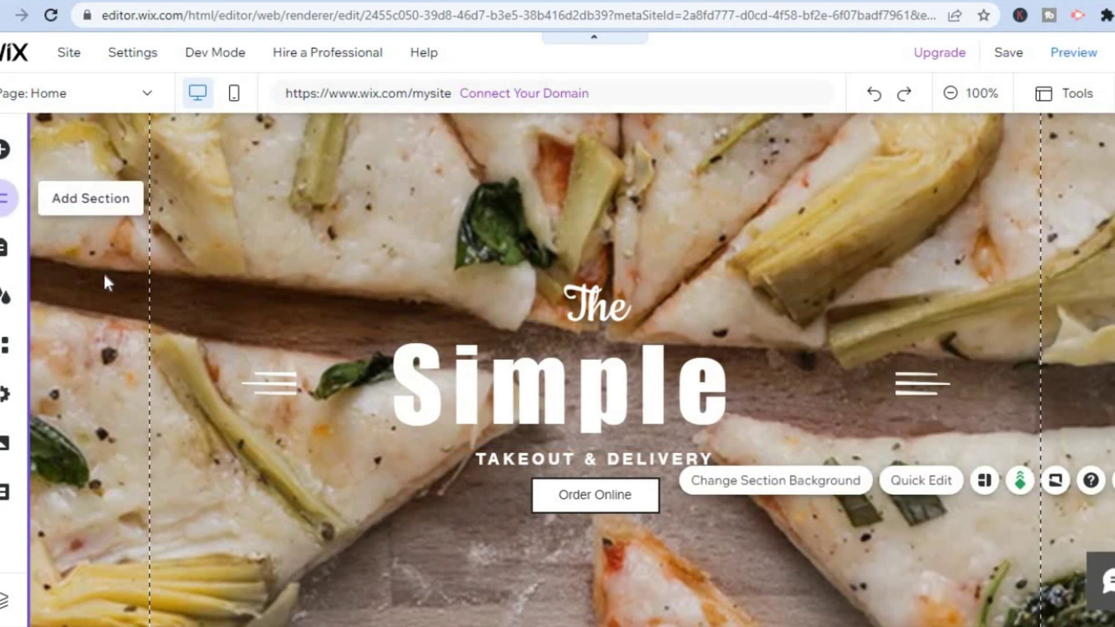
Look through the elements that can be added, including the Video & Music category and its Wix Video players.
click(5, 152)
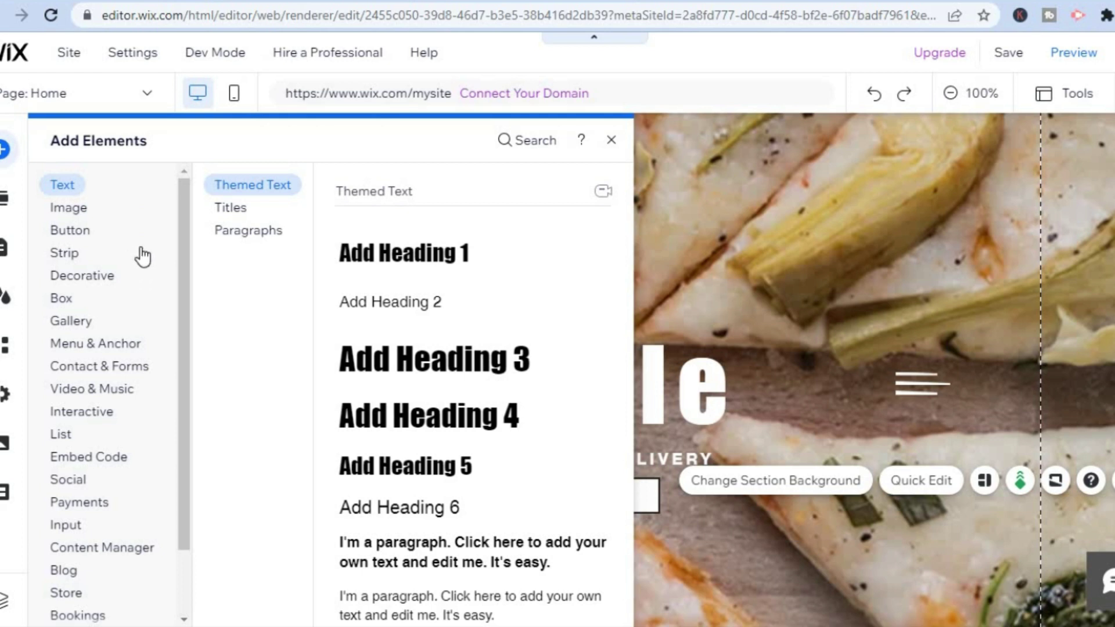
drag(182, 224, 175, 265)
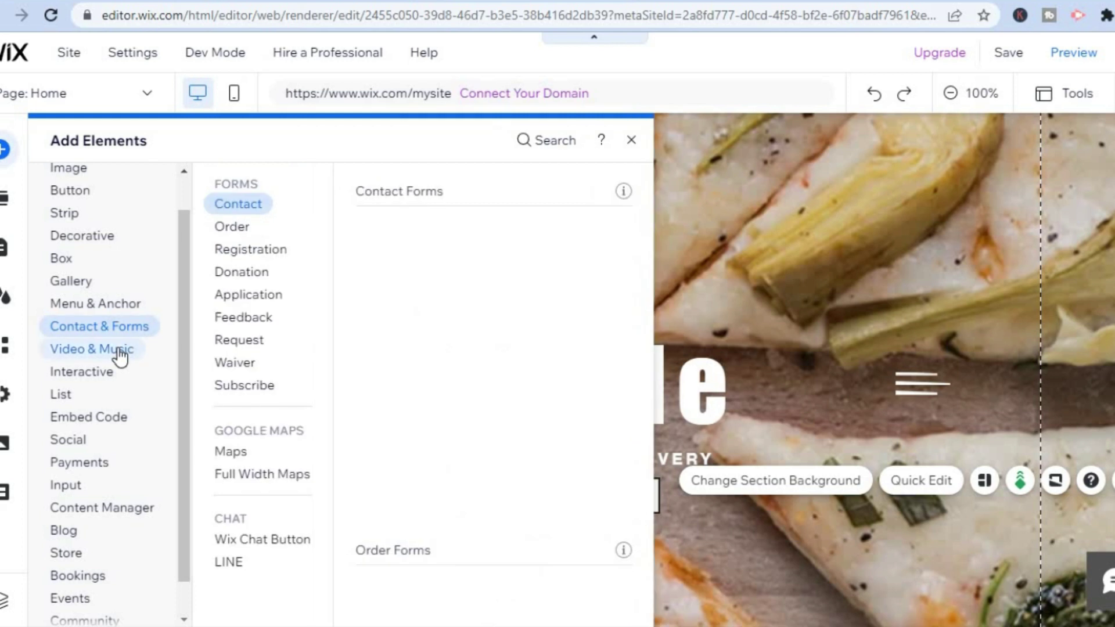
click(120, 357)
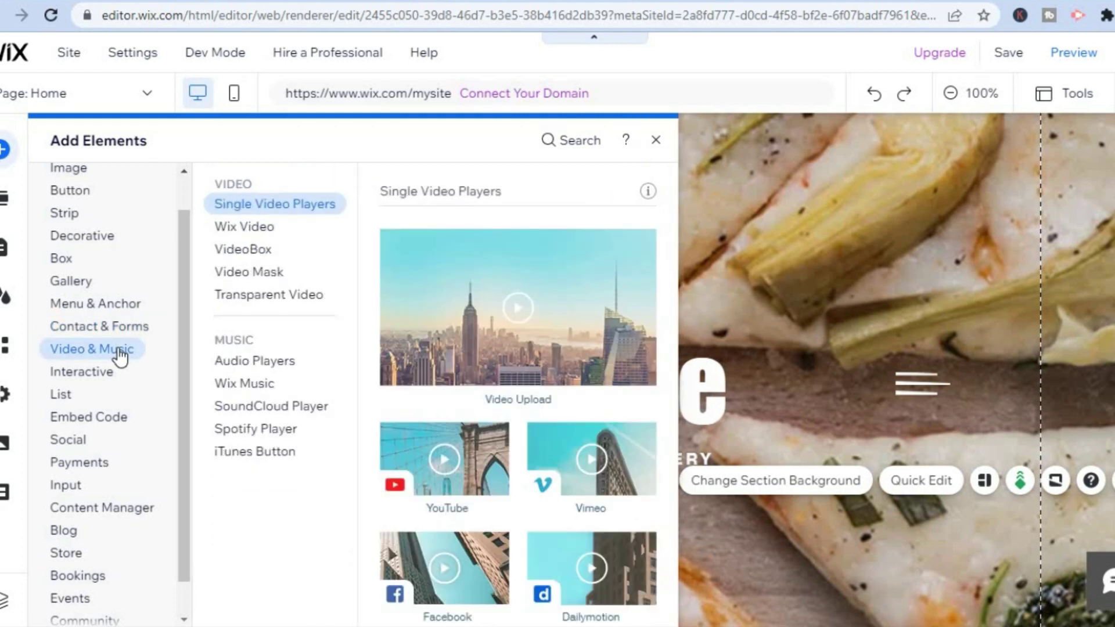
click(258, 231)
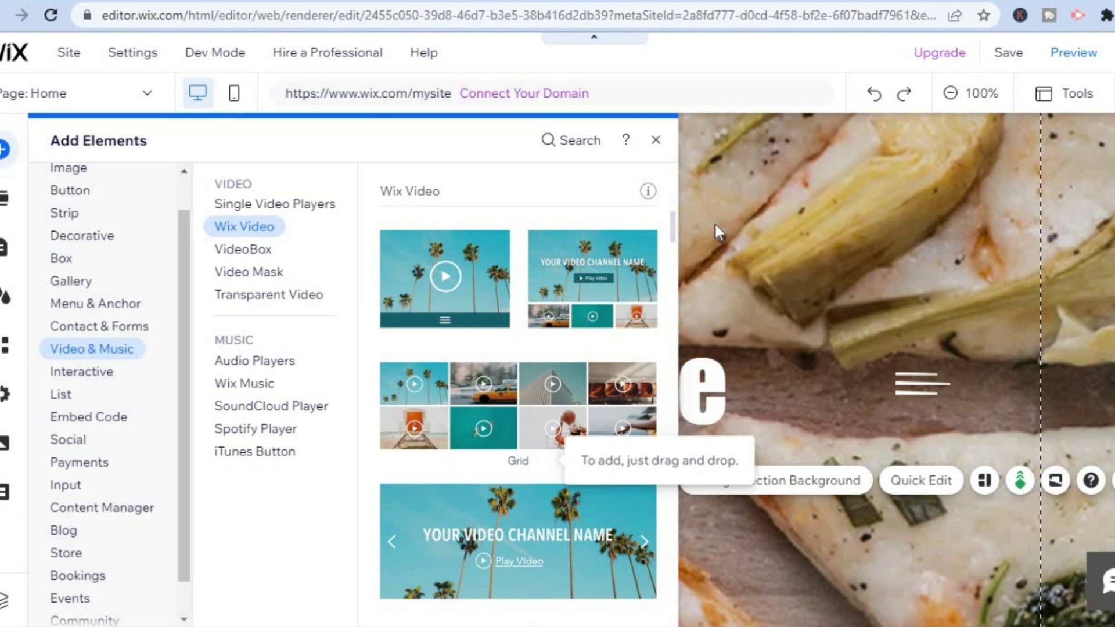
click(657, 143)
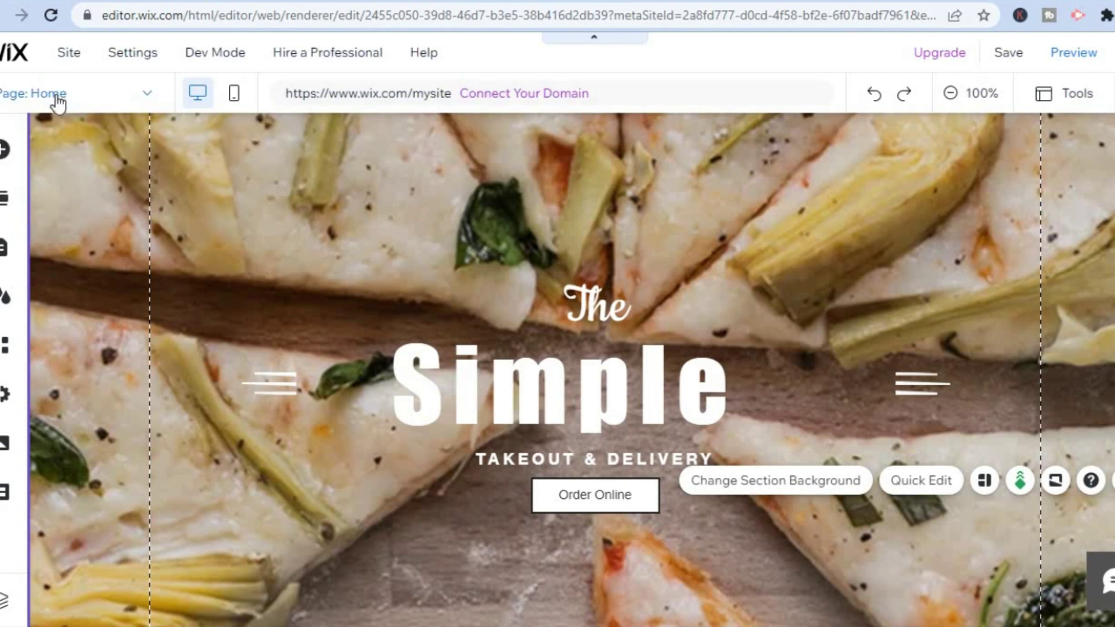
Open the site's Menu page in the editor and look over its Antipasti section and menu items.
click(116, 95)
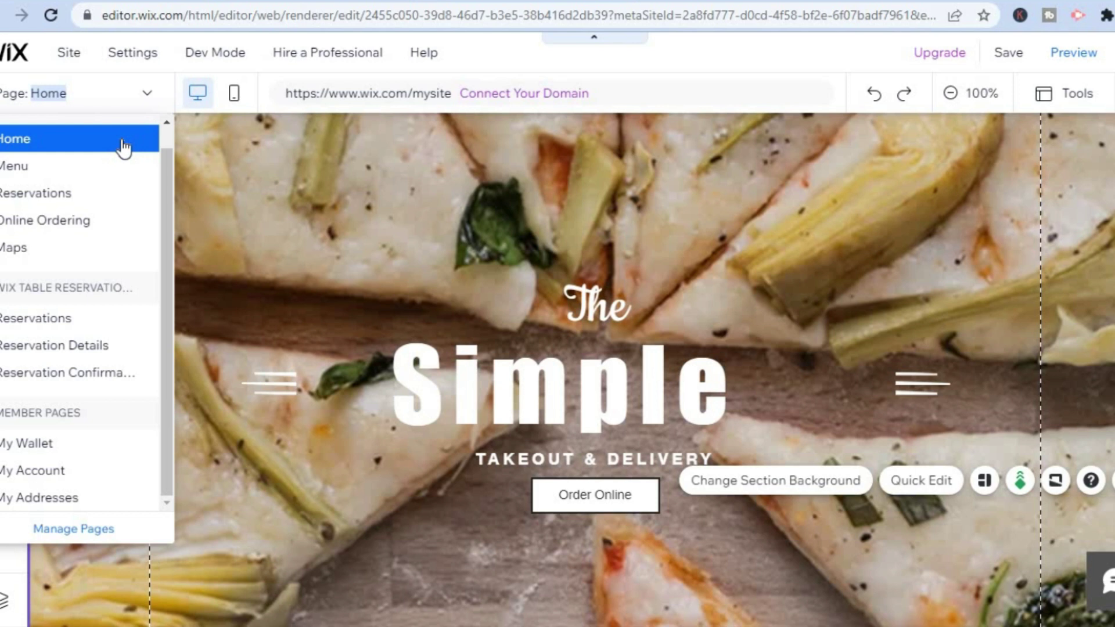
click(36, 166)
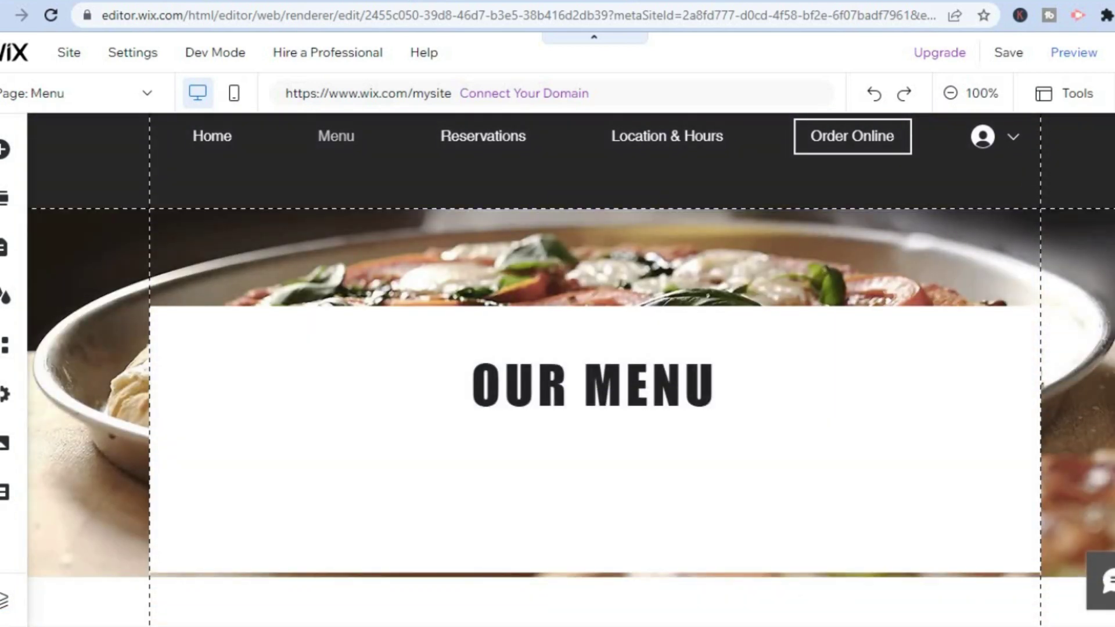
scroll(571, 370, down, 7)
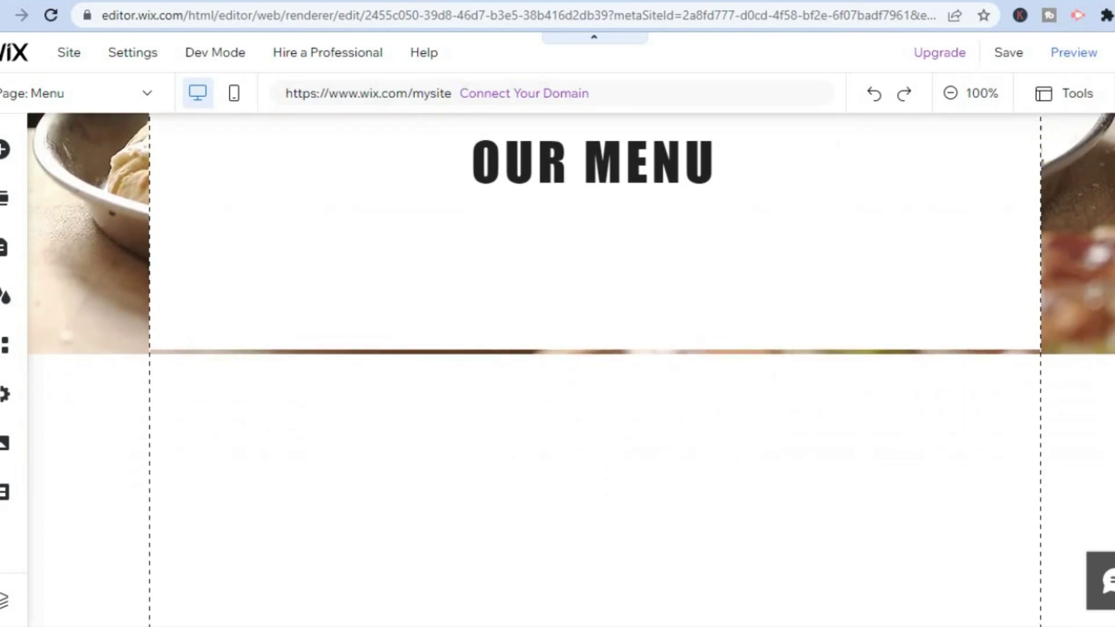
scroll(571, 368, up, 8)
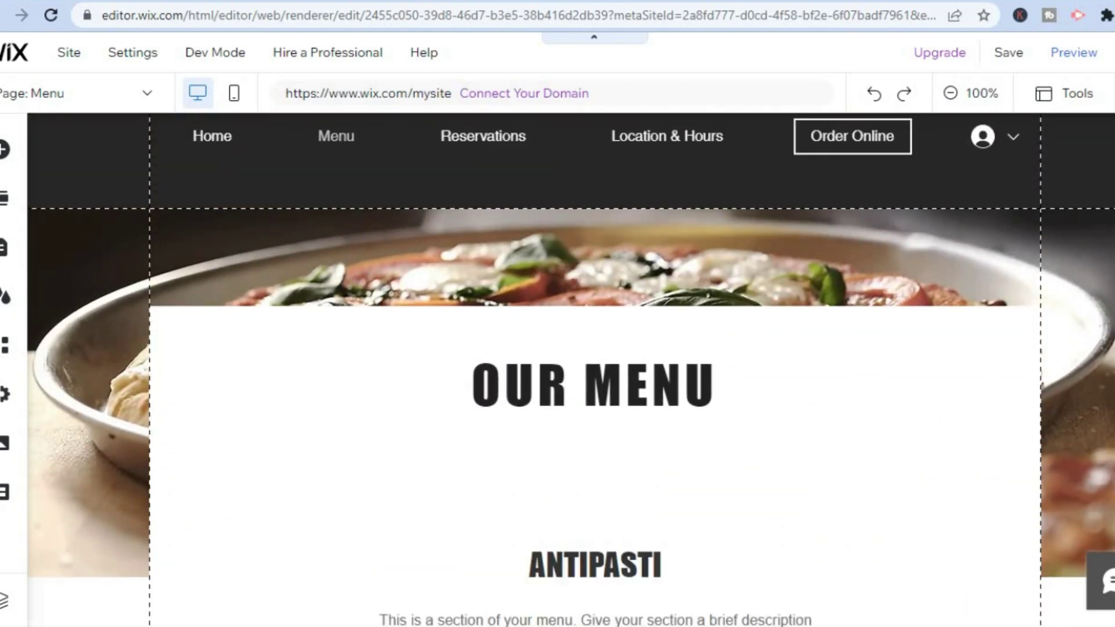
scroll(571, 369, down, 1)
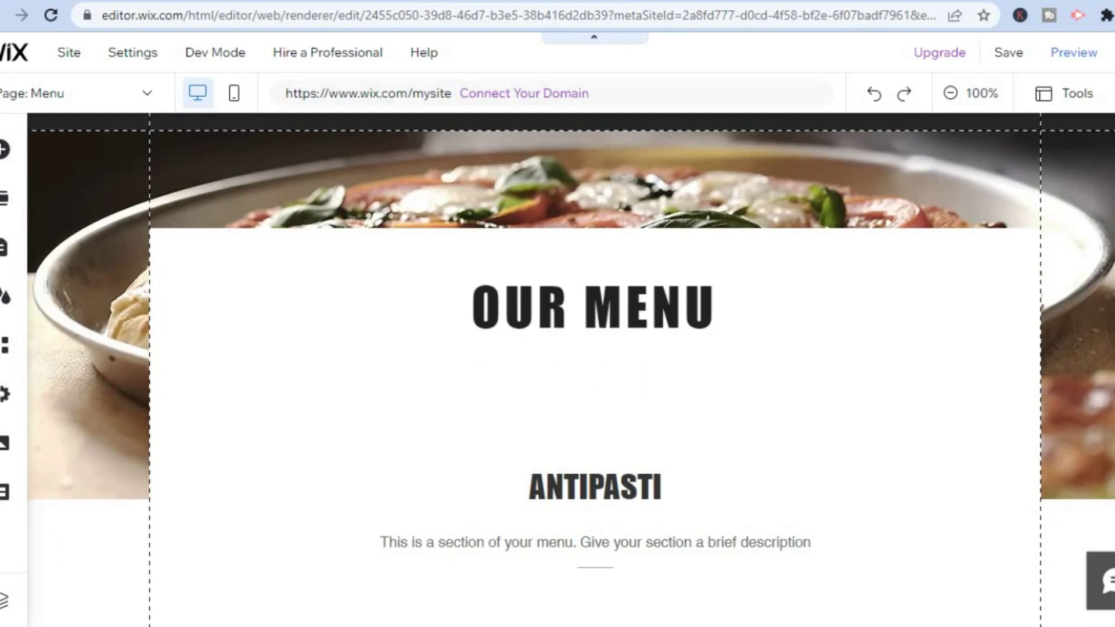
scroll(570, 369, down, 6)
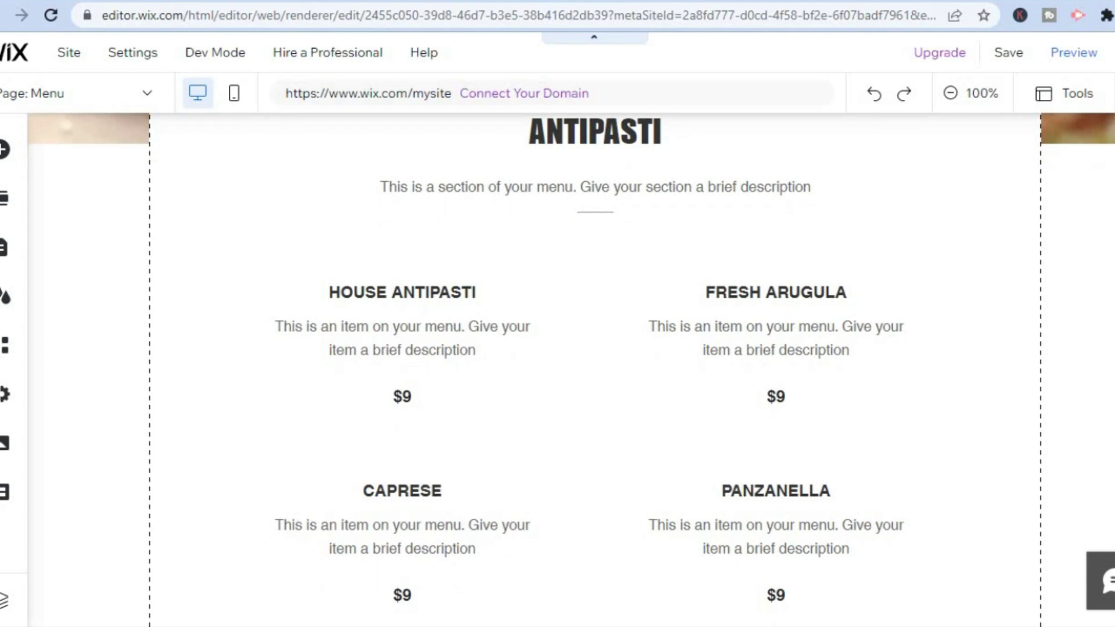
scroll(571, 369, down, 6)
scroll(571, 369, down, 6)
scroll(570, 369, up, 15)
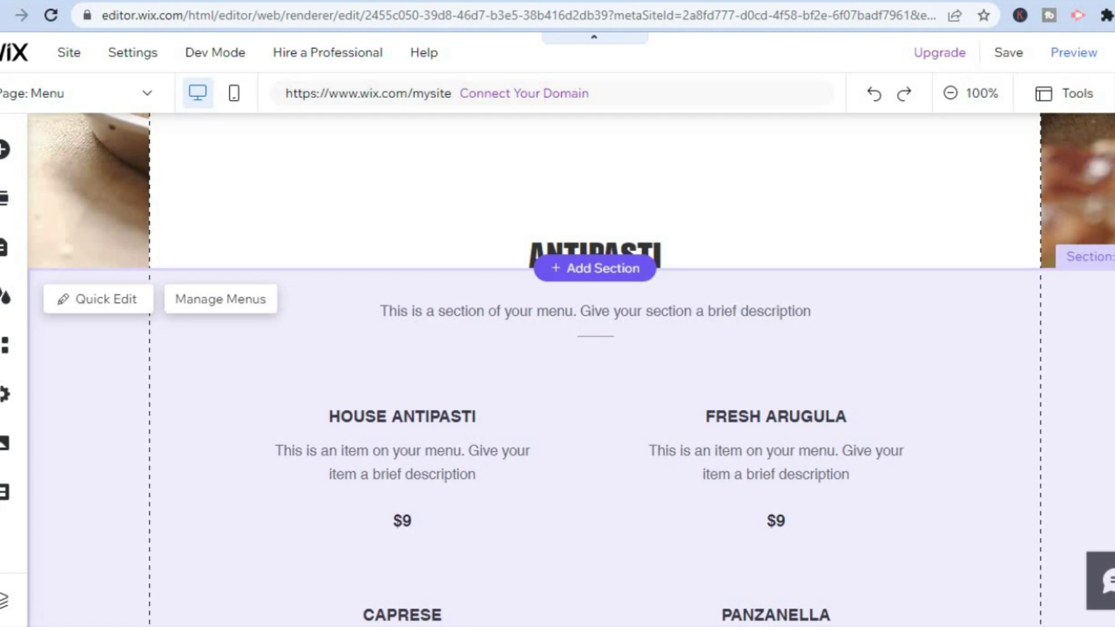
scroll(571, 369, down, 7)
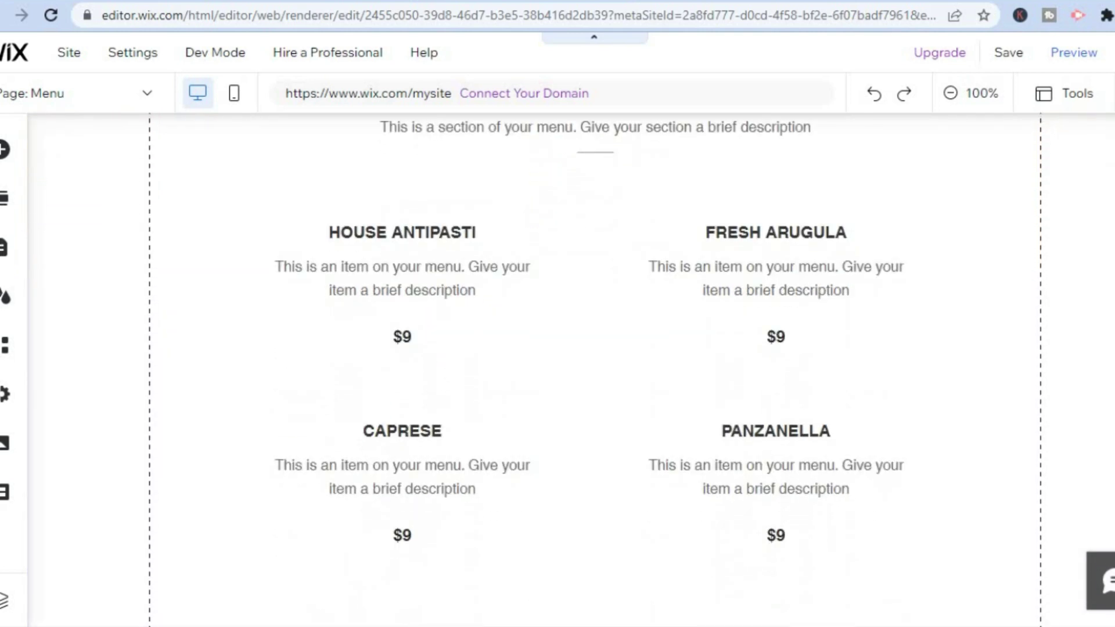
scroll(571, 370, up, 7)
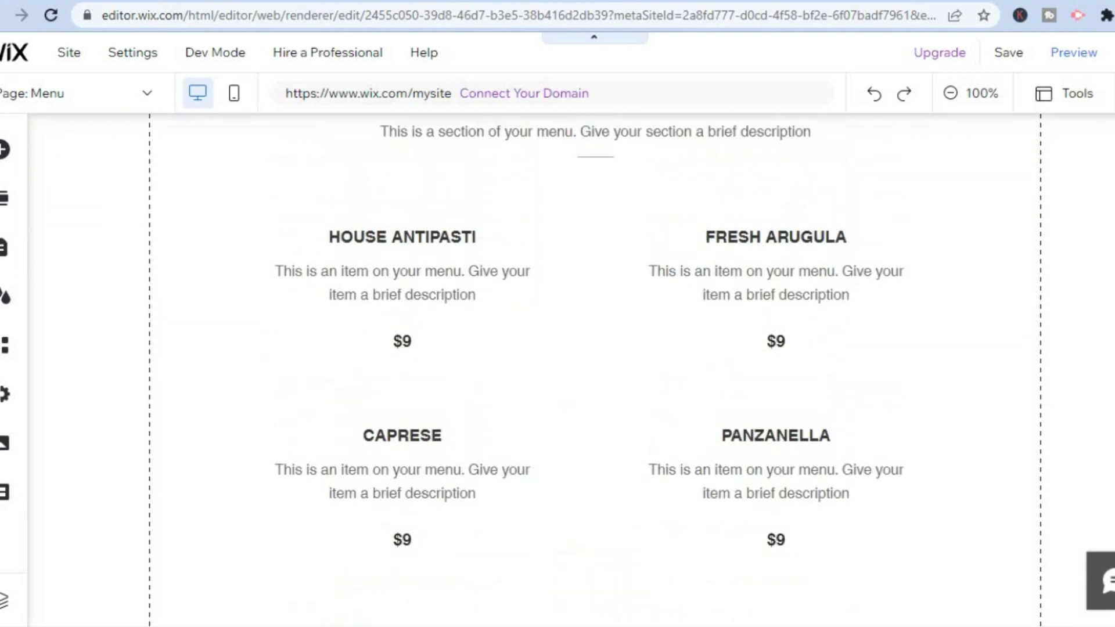
mouse_move(714, 388)
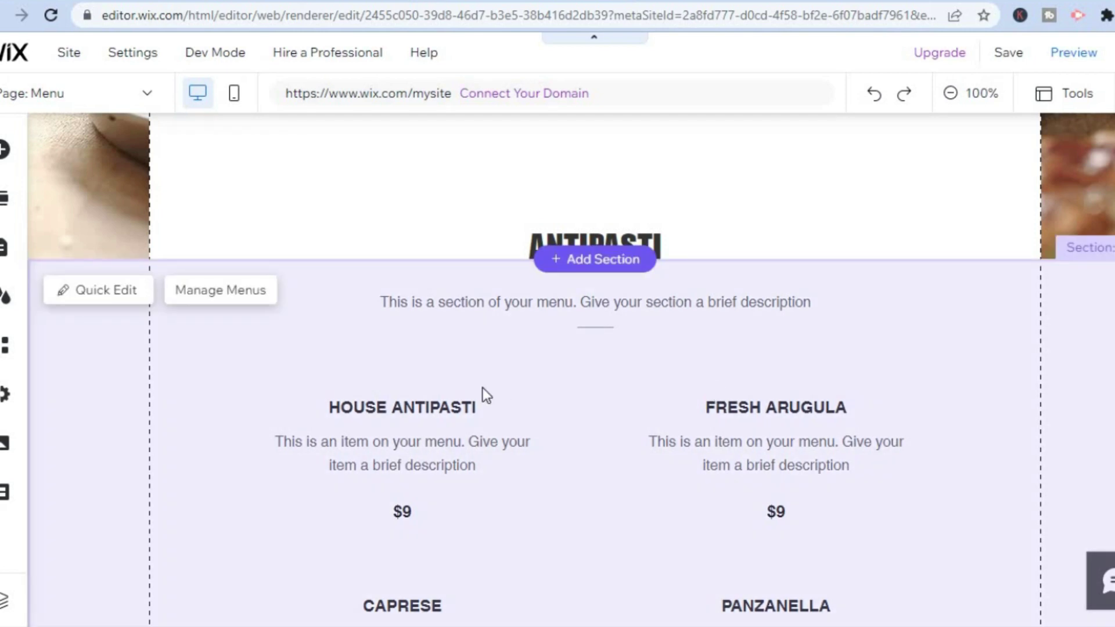
click(394, 375)
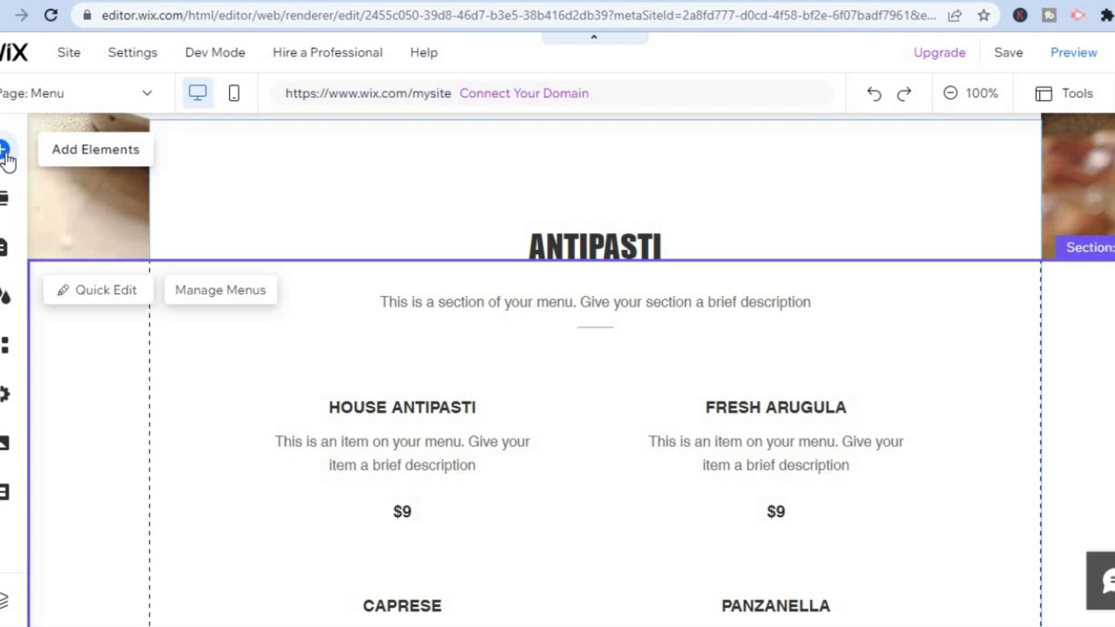
Look through the addable image elements, including Free Wix Illustrations and the Upload & Import options.
click(4, 151)
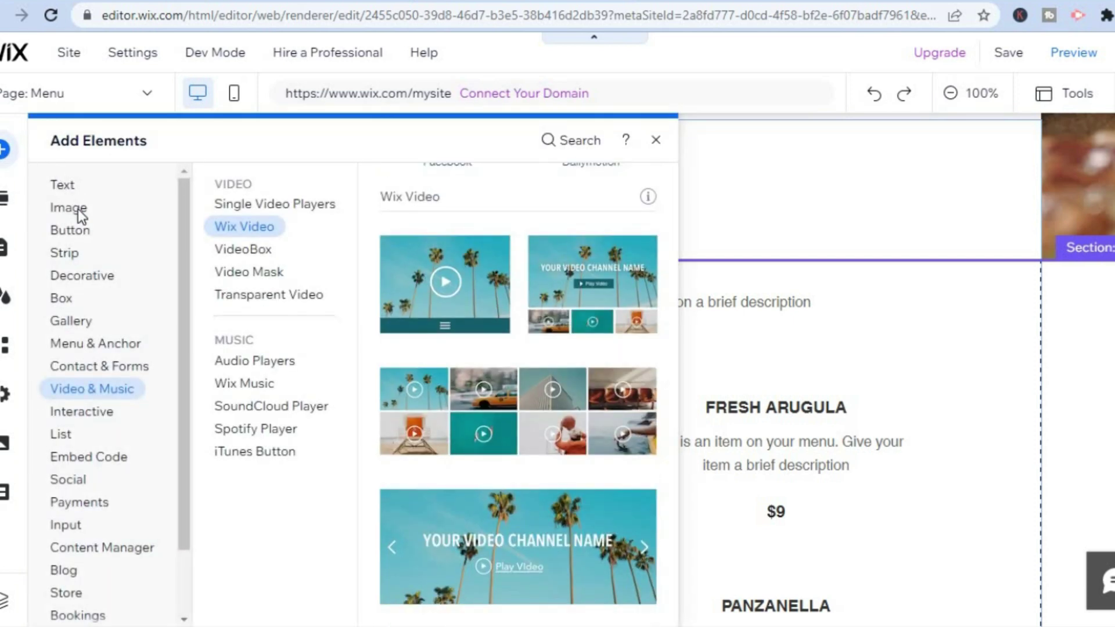
click(71, 212)
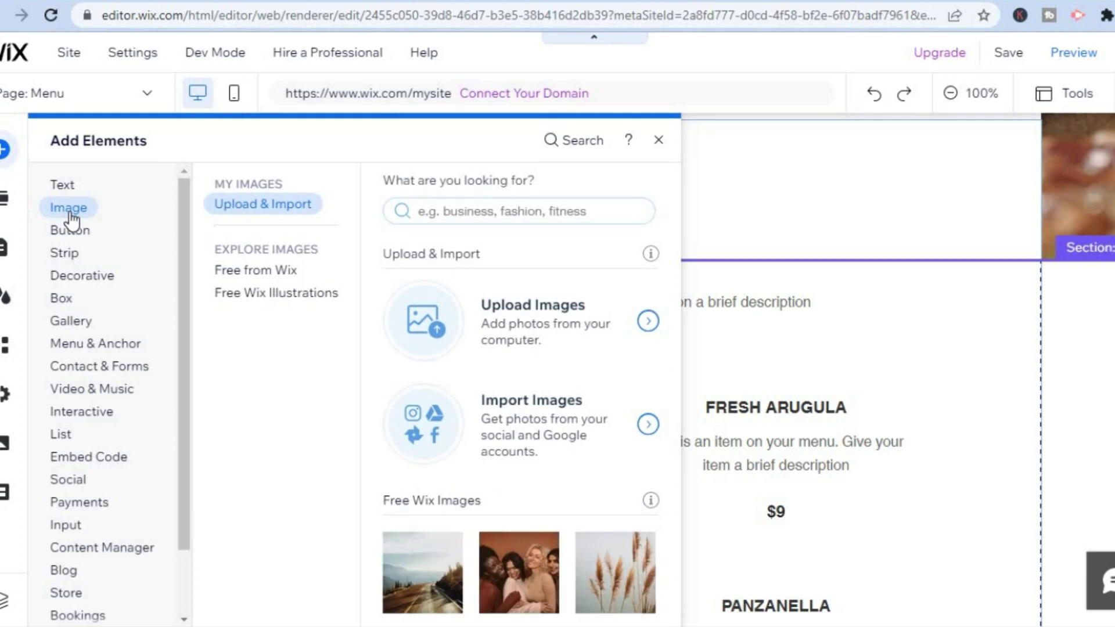
click(272, 295)
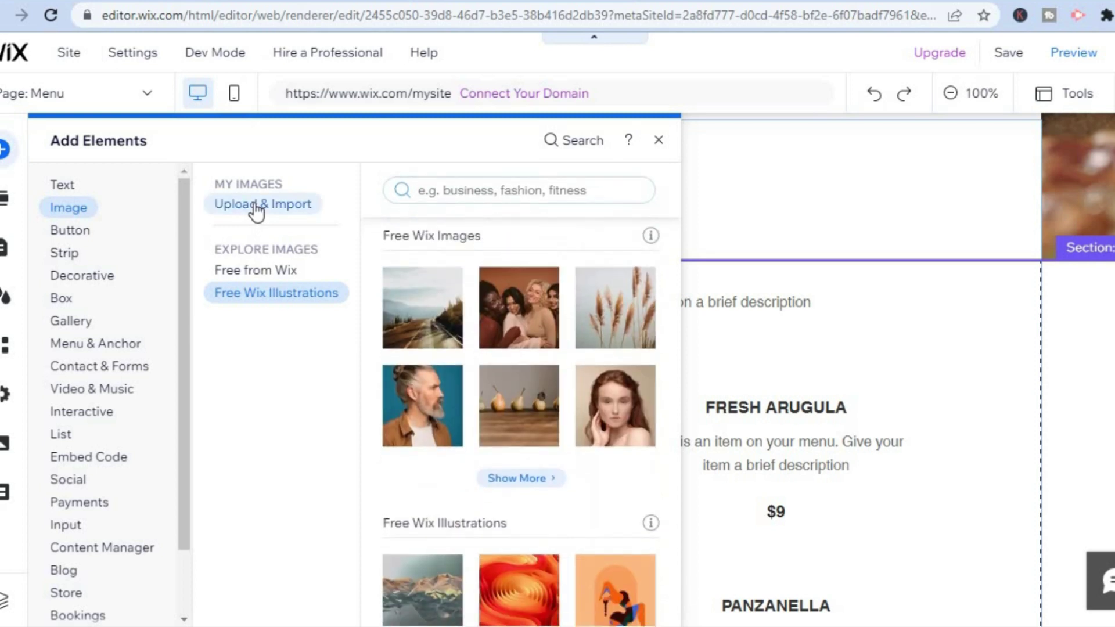
click(256, 208)
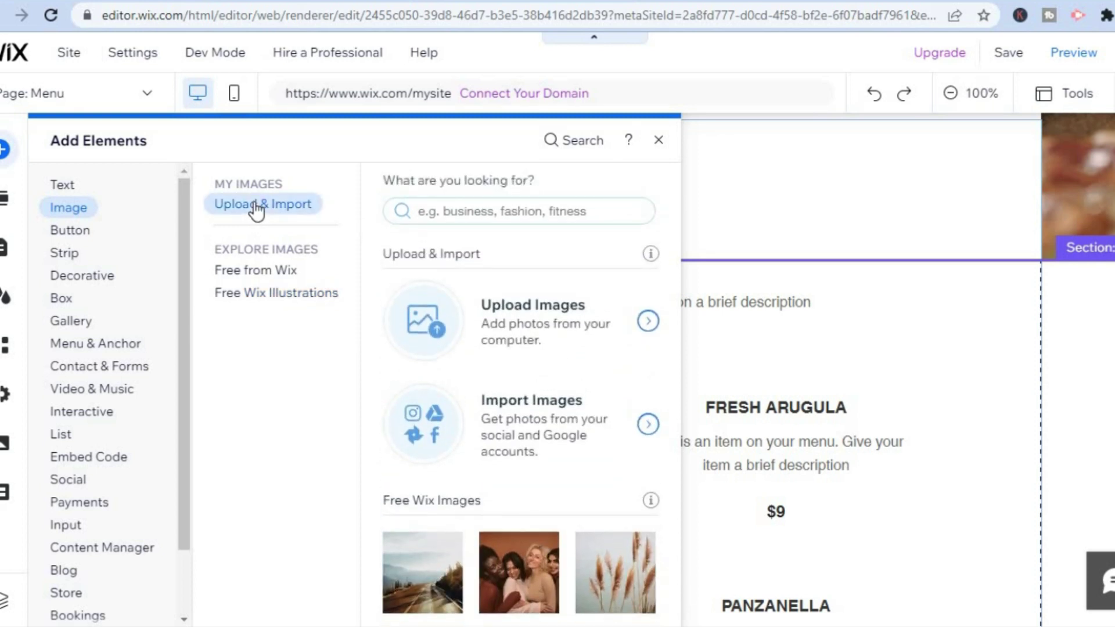
click(658, 141)
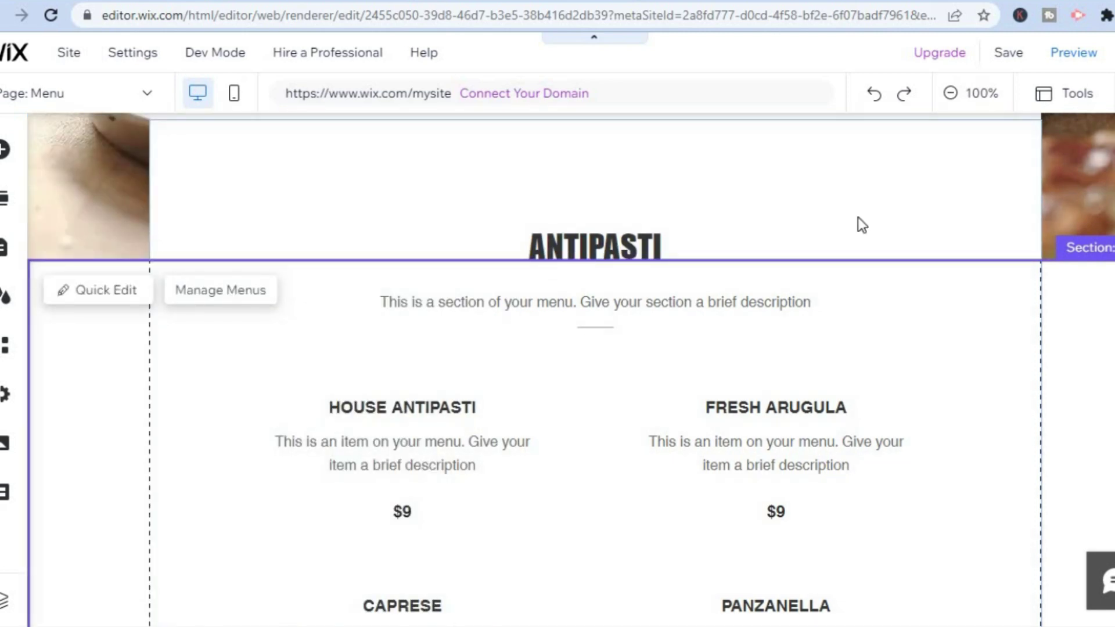
Look over the remaining Menu page items and the footer, including the options for the Get Subscribers Form.
scroll(571, 368, down, 10)
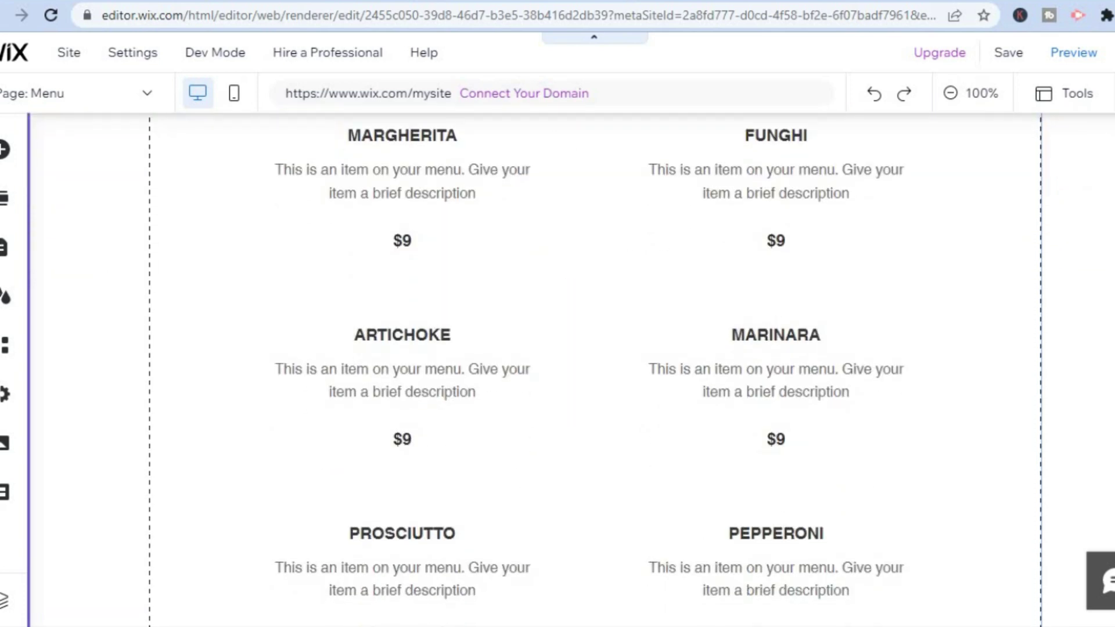
scroll(570, 367, down, 5)
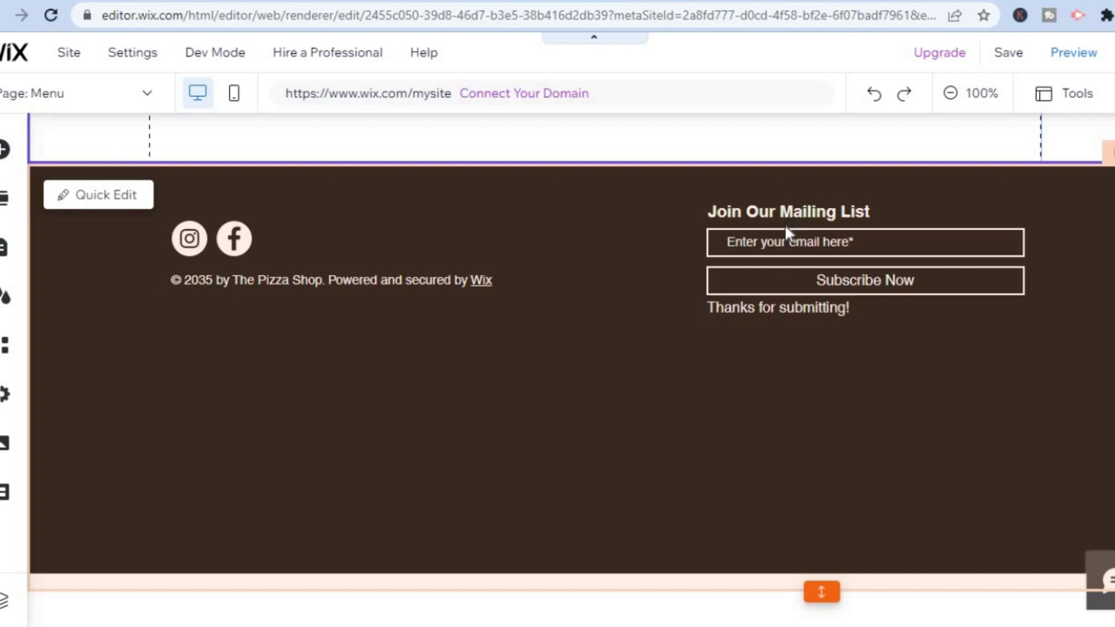
click(677, 235)
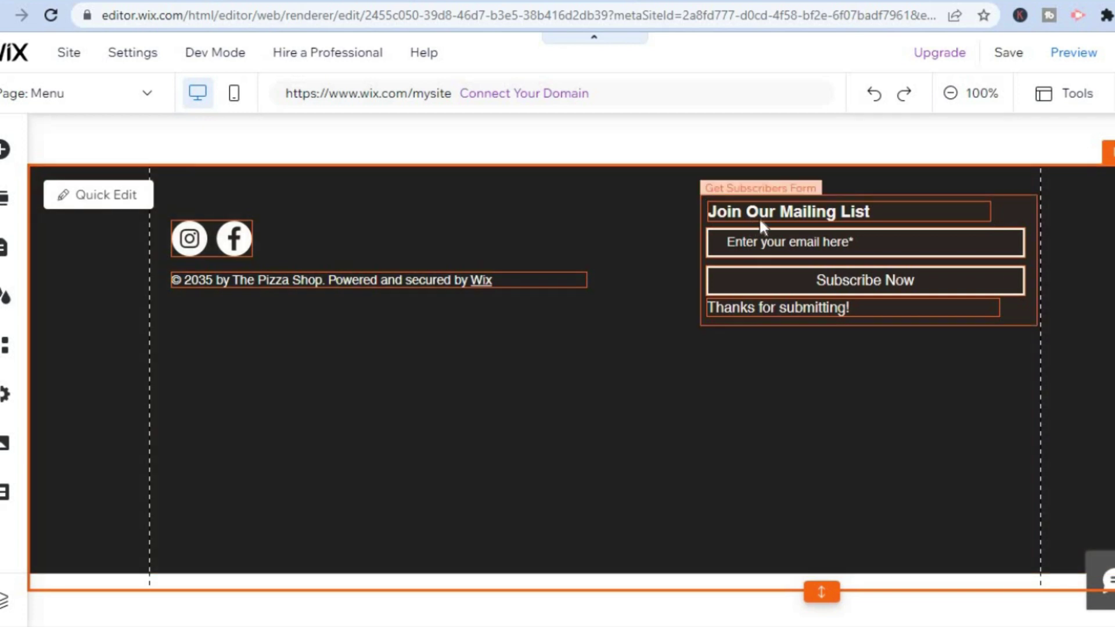
right_click(861, 256)
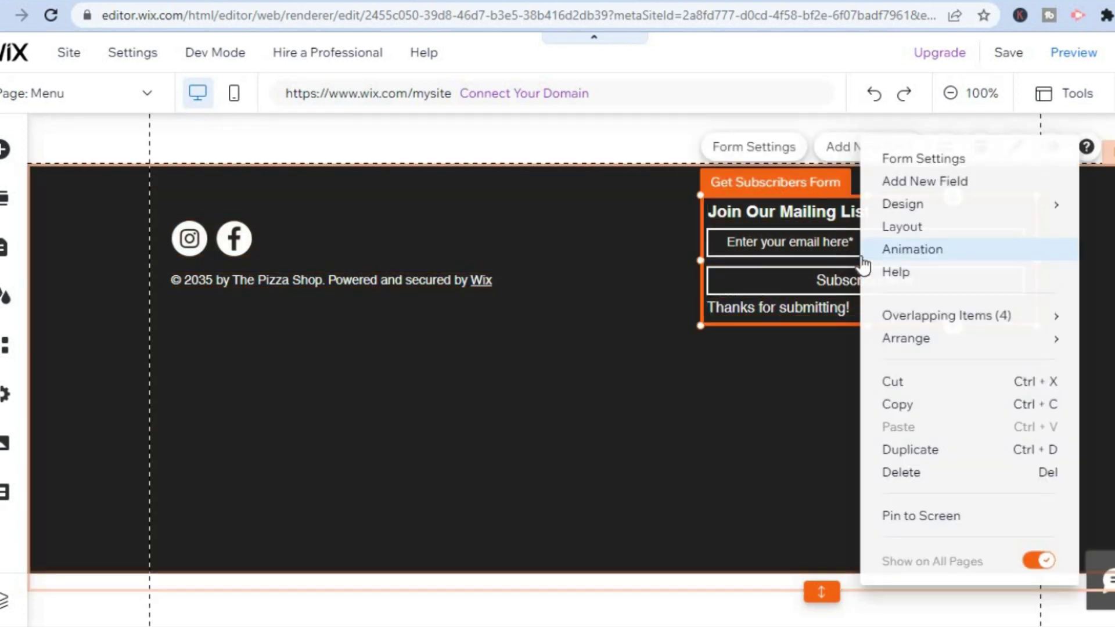
click(770, 454)
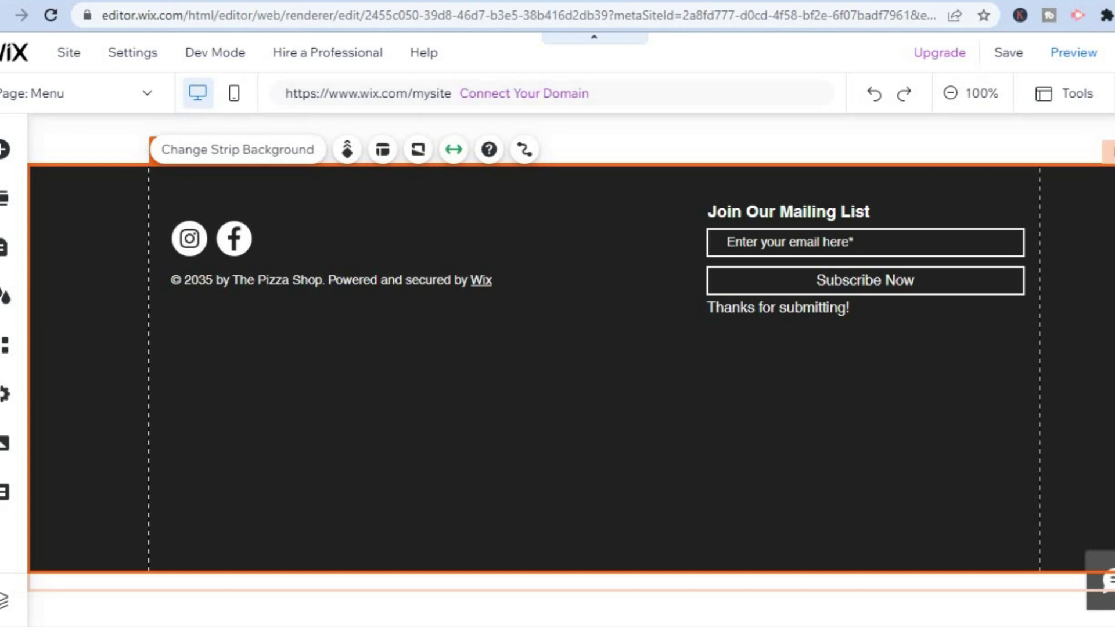
scroll(569, 369, up, 15)
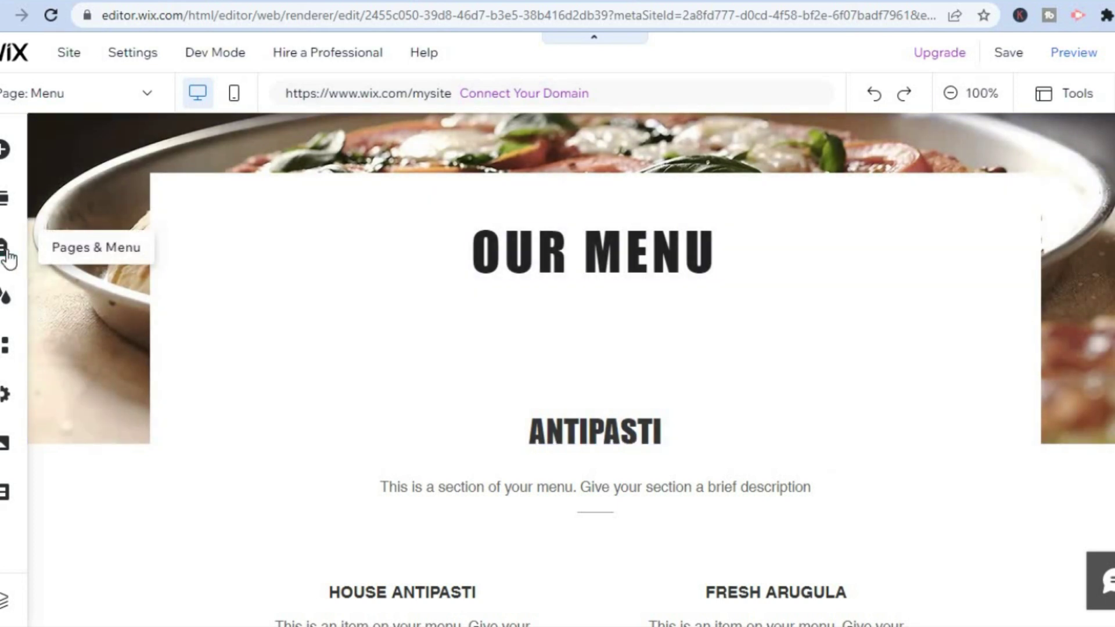
Show the hidden Maps page in the site menu and look at the Wix Table Reservations pages.
click(9, 258)
click(12, 255)
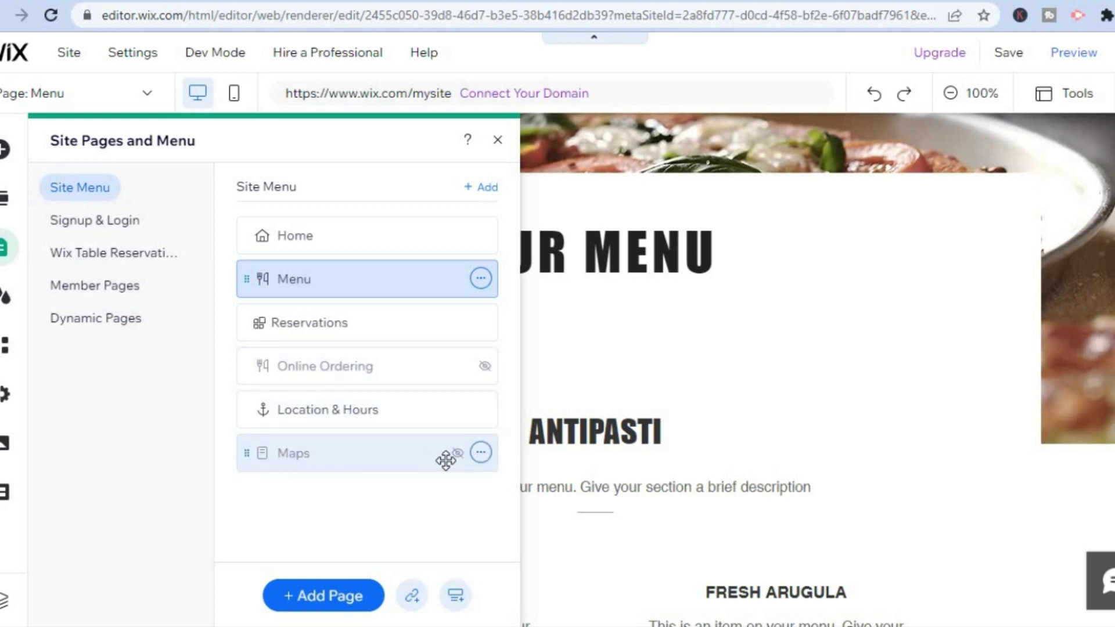
click(479, 454)
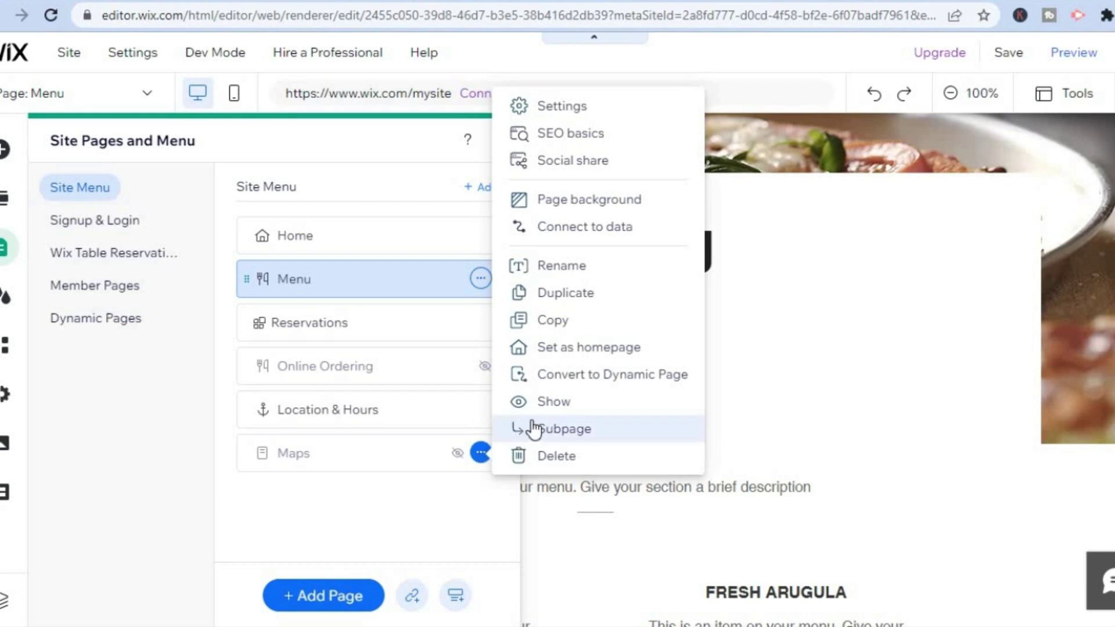
click(536, 402)
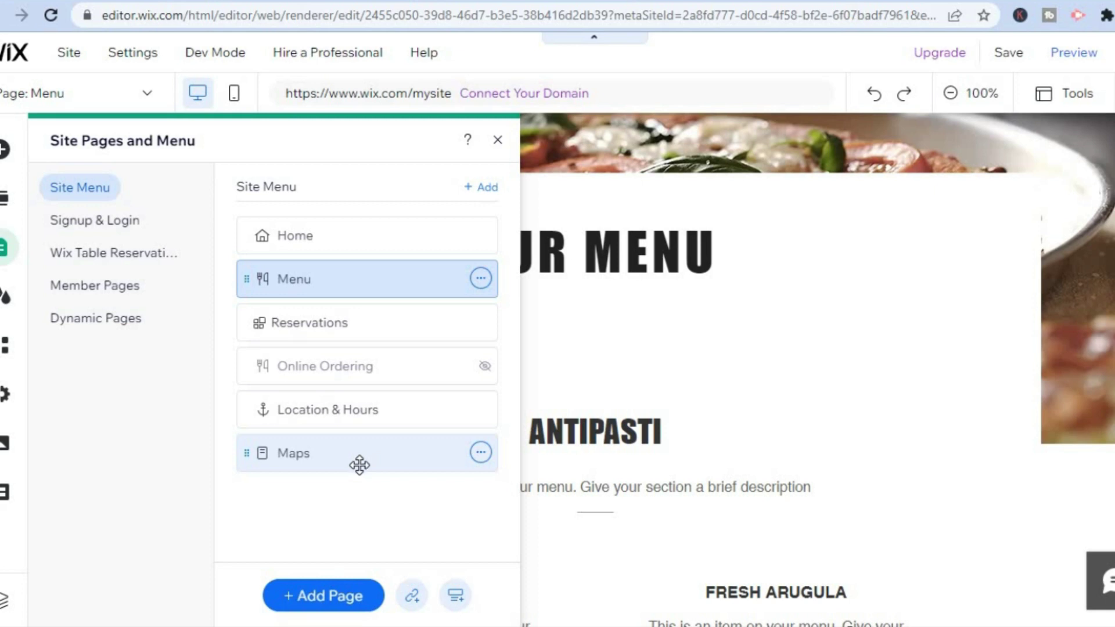
click(126, 263)
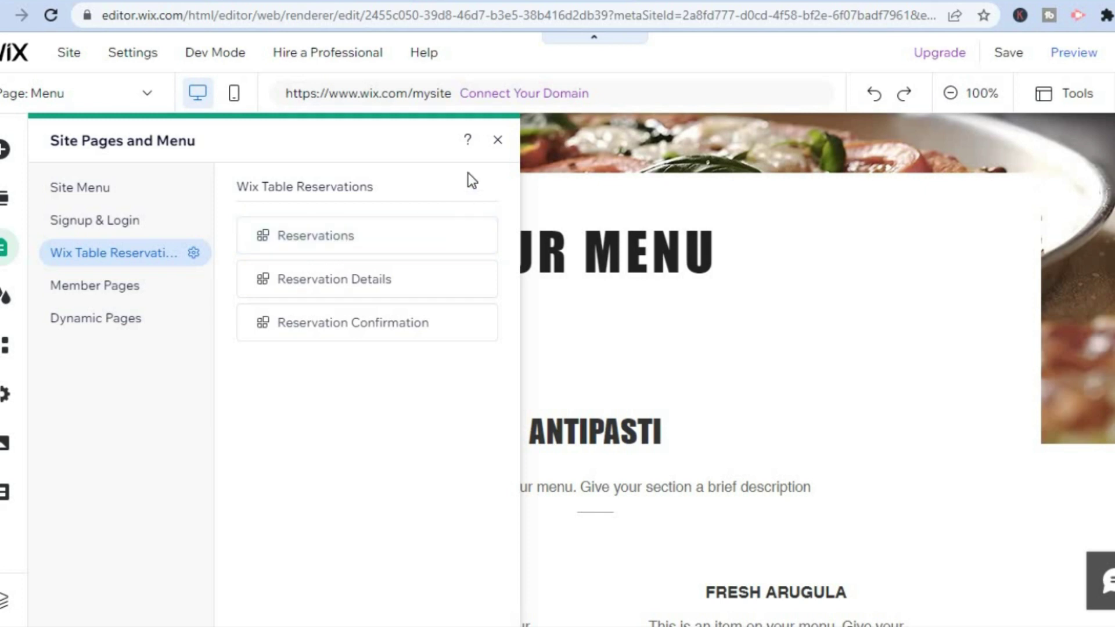
click(501, 143)
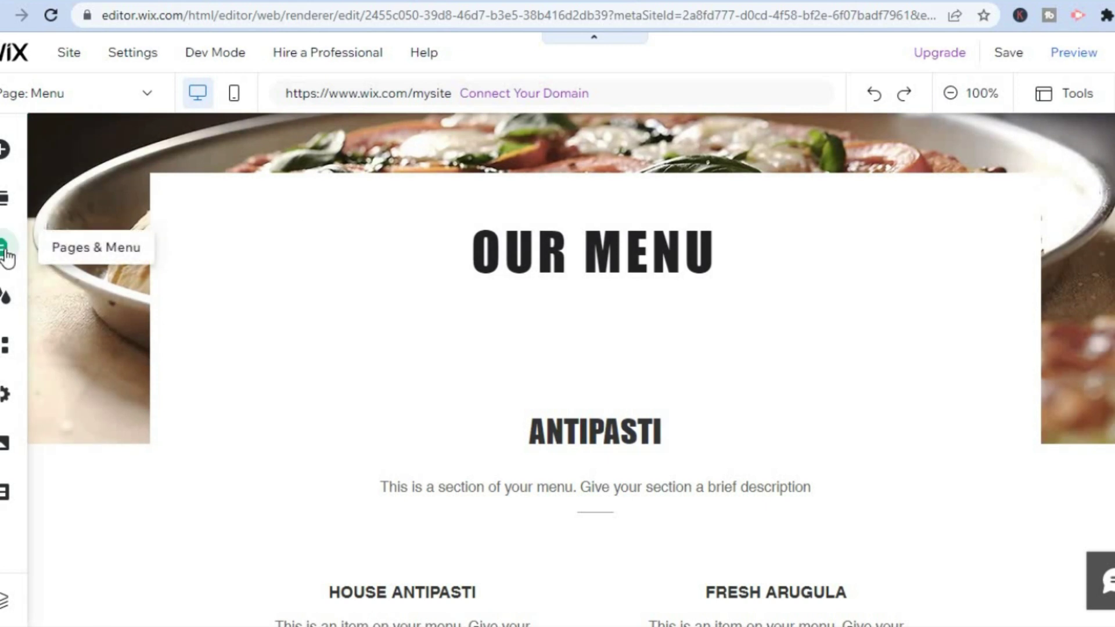
Add the Basic page from the Contact templates, keep the name Contact, and dismiss the domain choice.
click(6, 249)
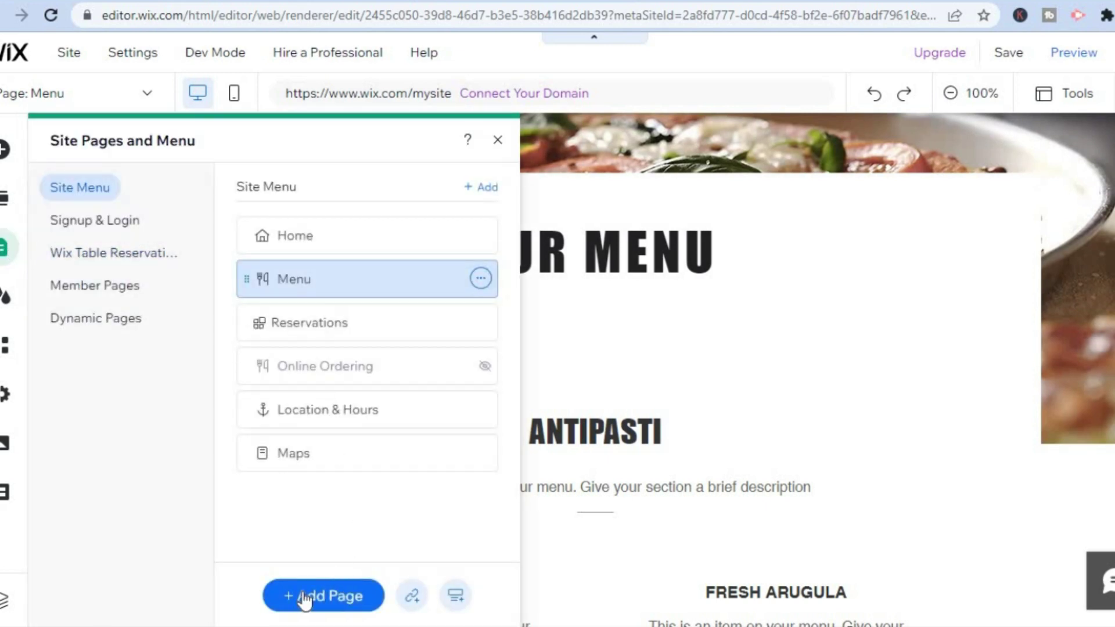
click(344, 602)
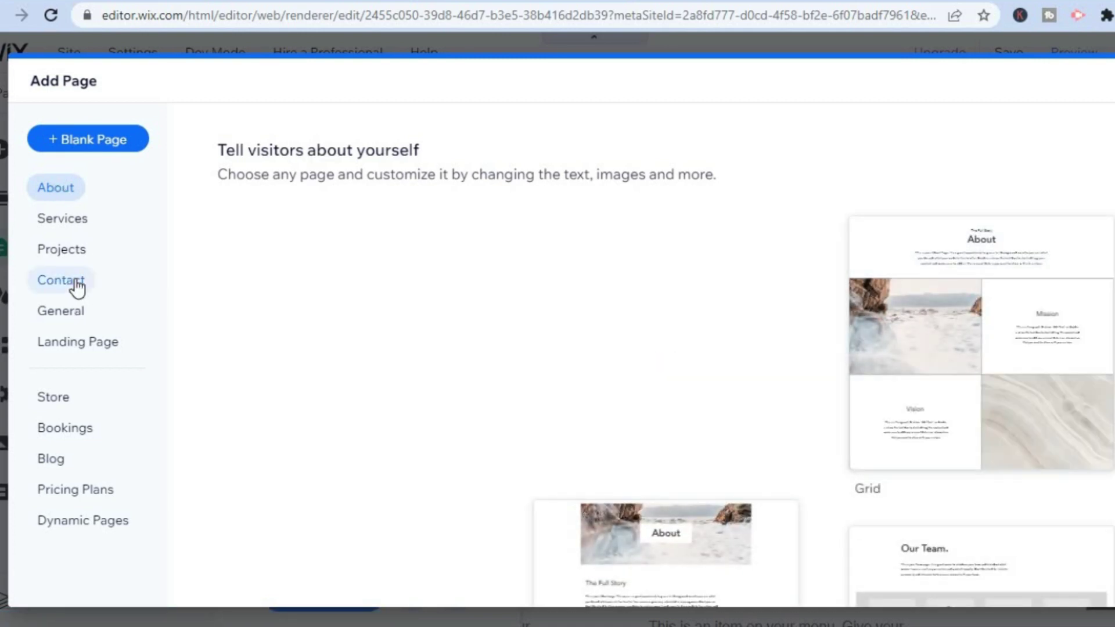
click(75, 280)
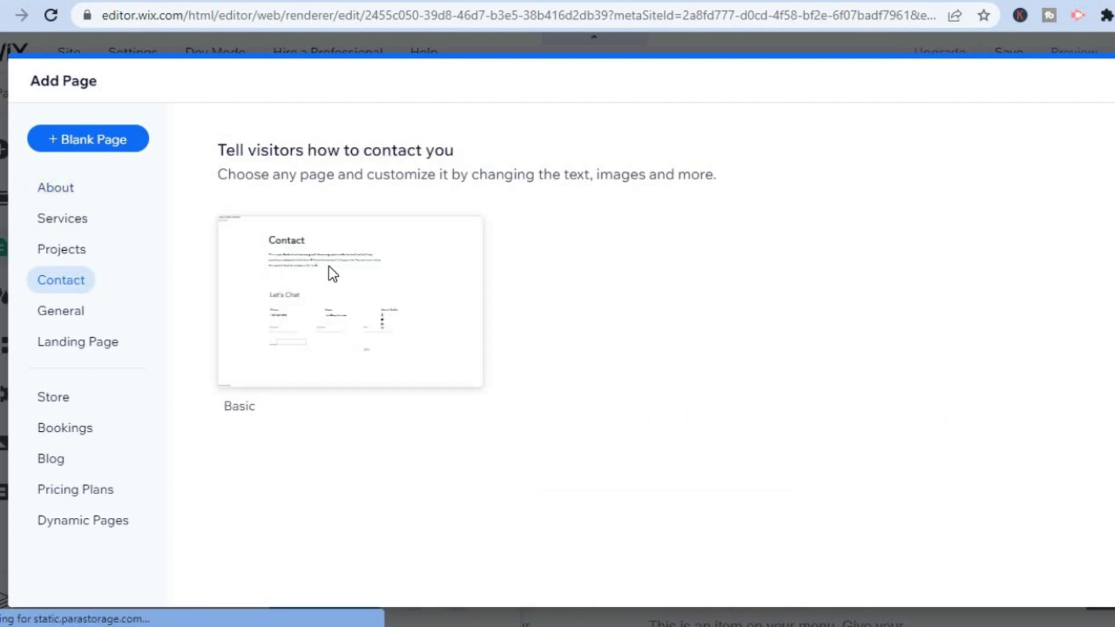
mouse_move(428, 289)
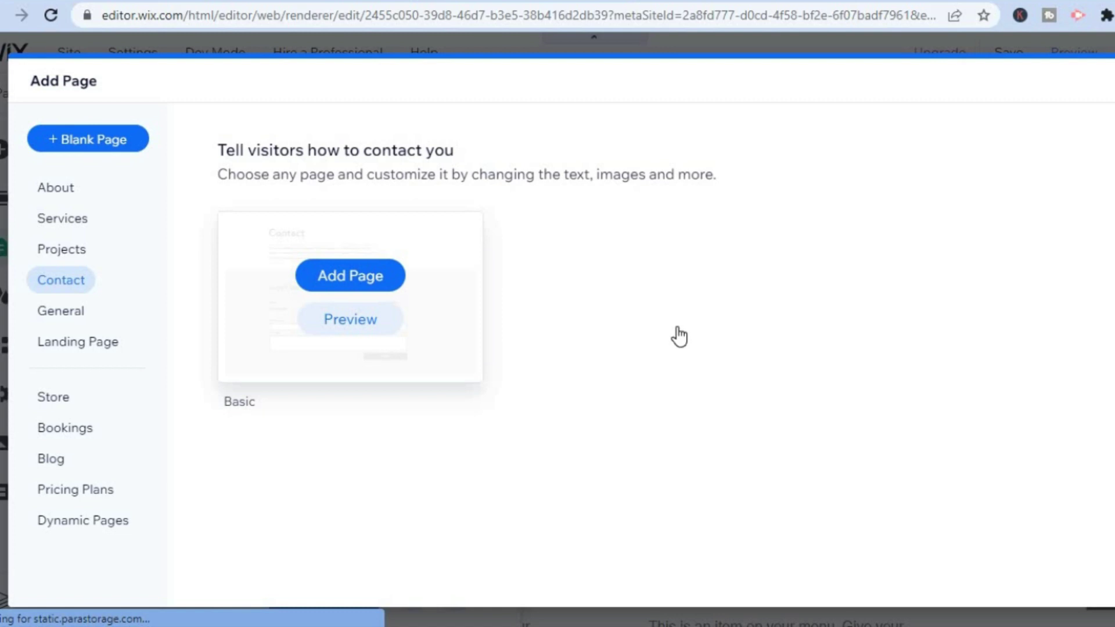
click(366, 284)
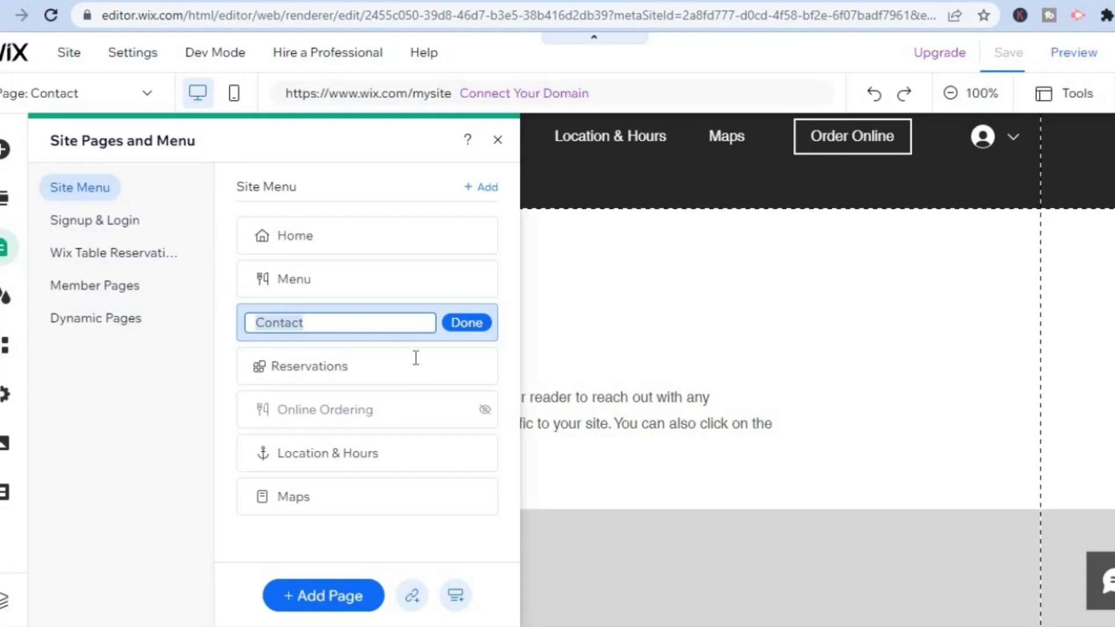
click(462, 323)
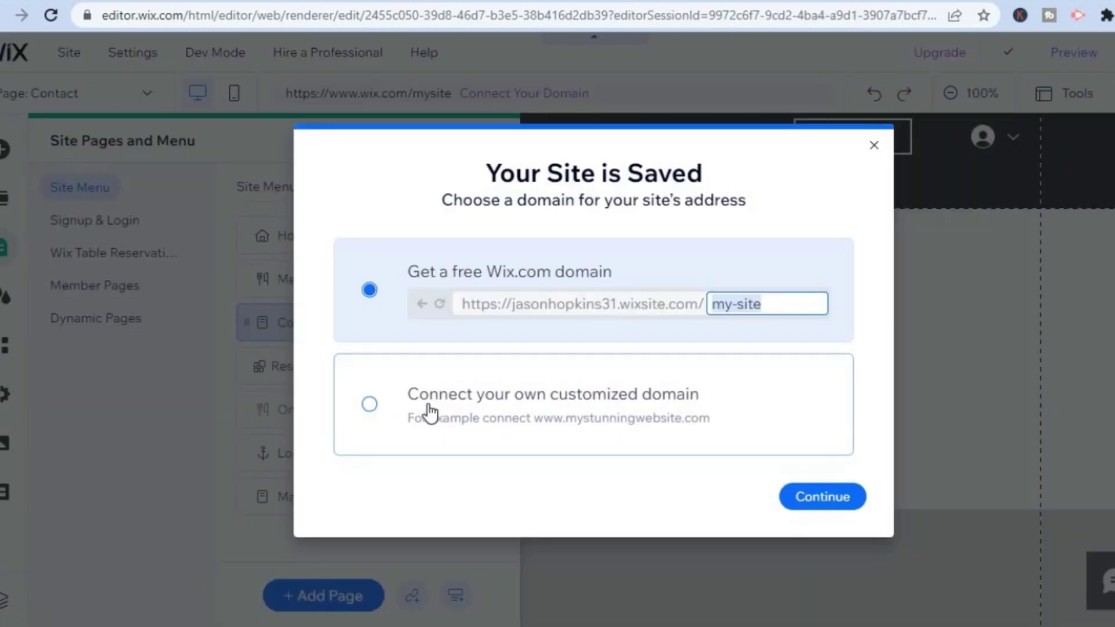
click(873, 147)
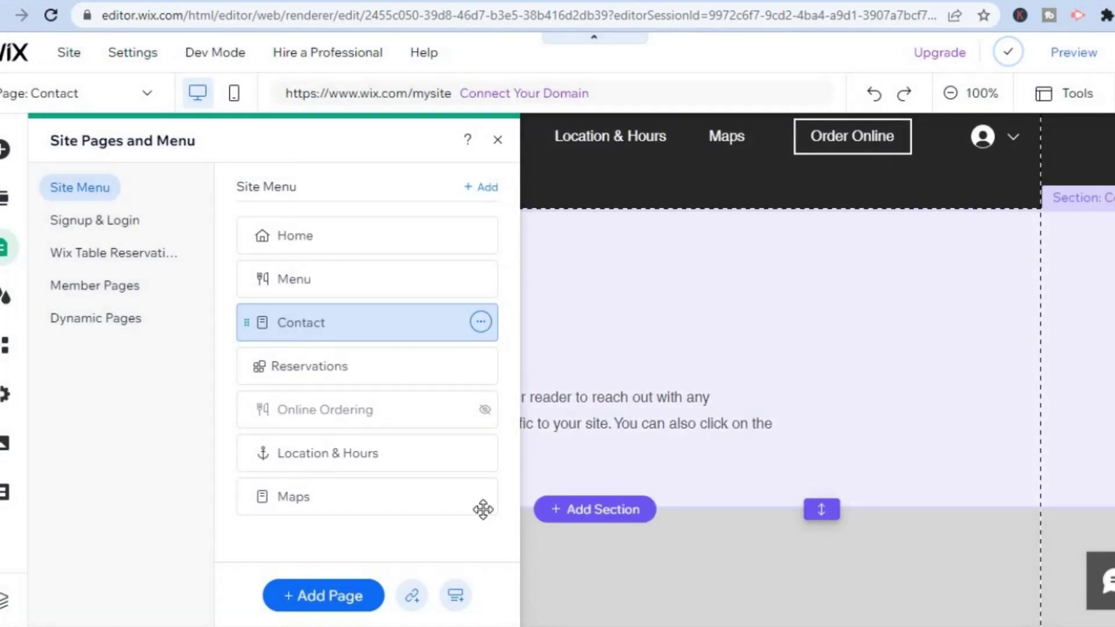
Delete the Maps page from the site and confirm its removal.
mouse_move(481, 508)
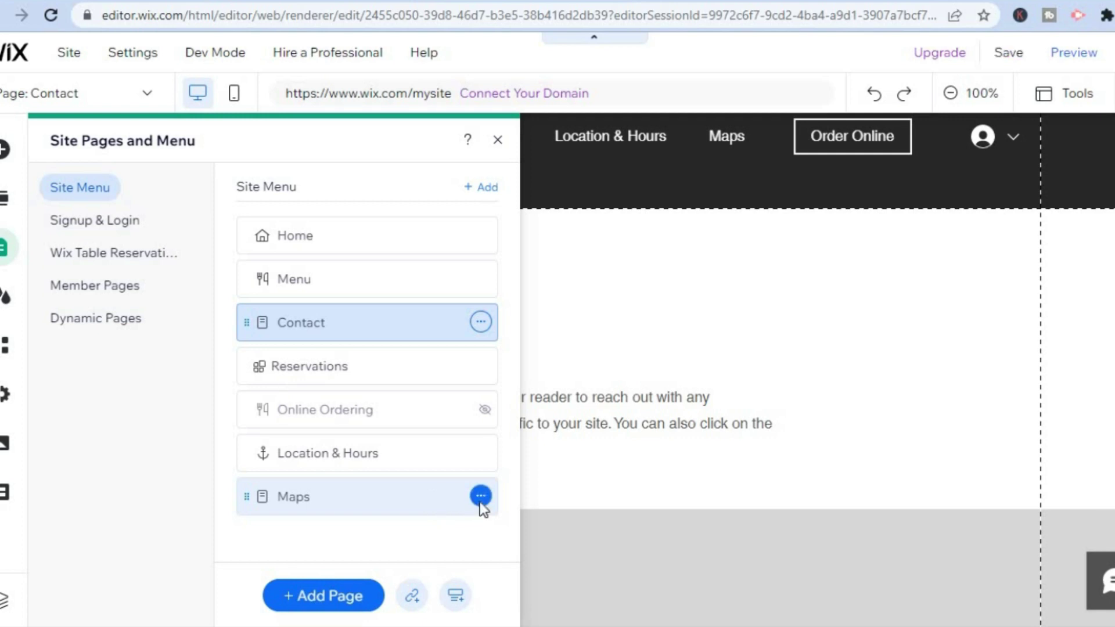
click(480, 501)
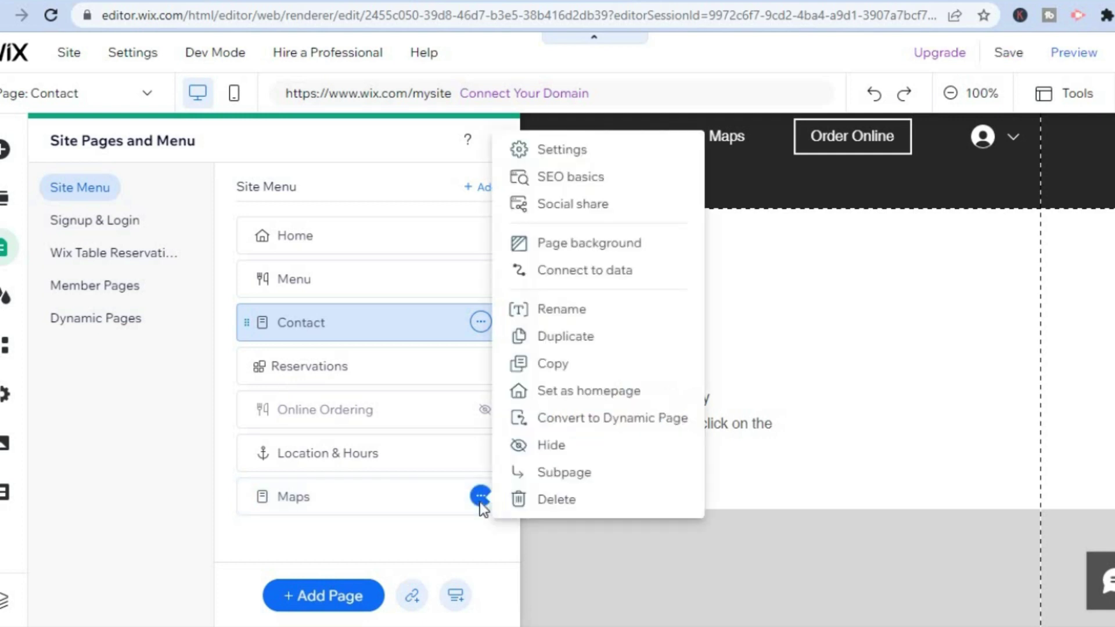
click(545, 500)
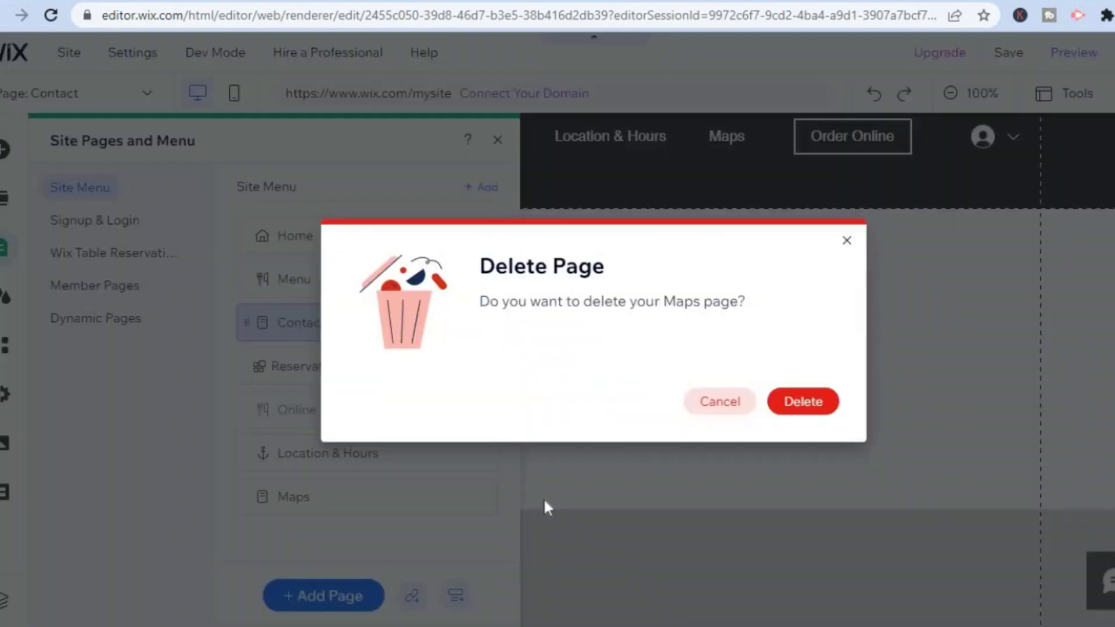
click(816, 411)
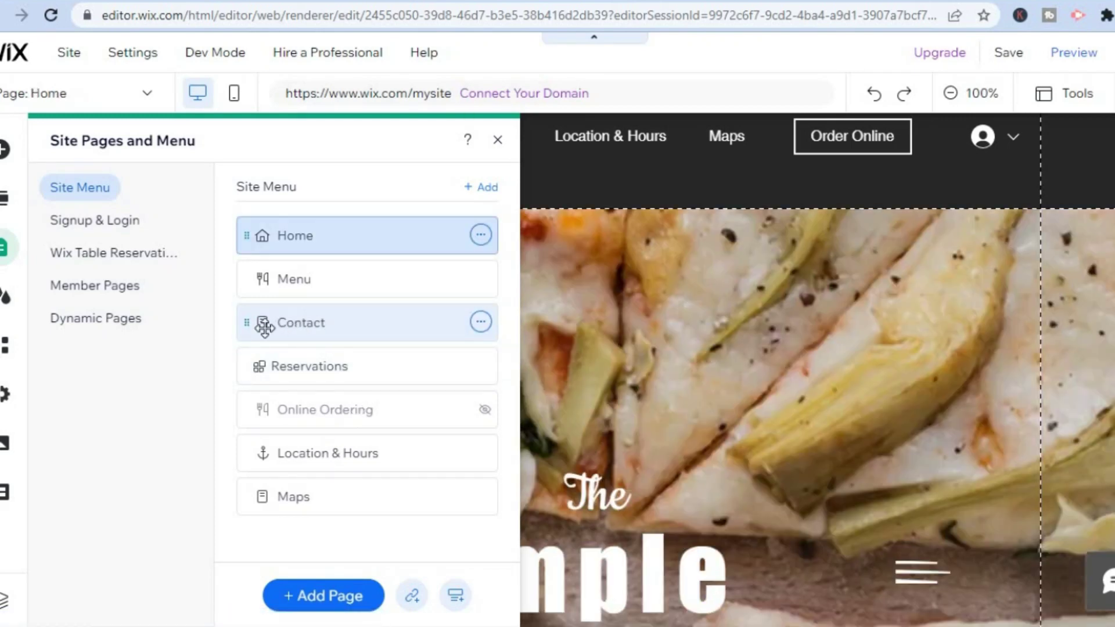
Move the Contact page between Online Ordering and Location & Hours in the site menu, and open it in the editor.
drag(272, 324, 281, 430)
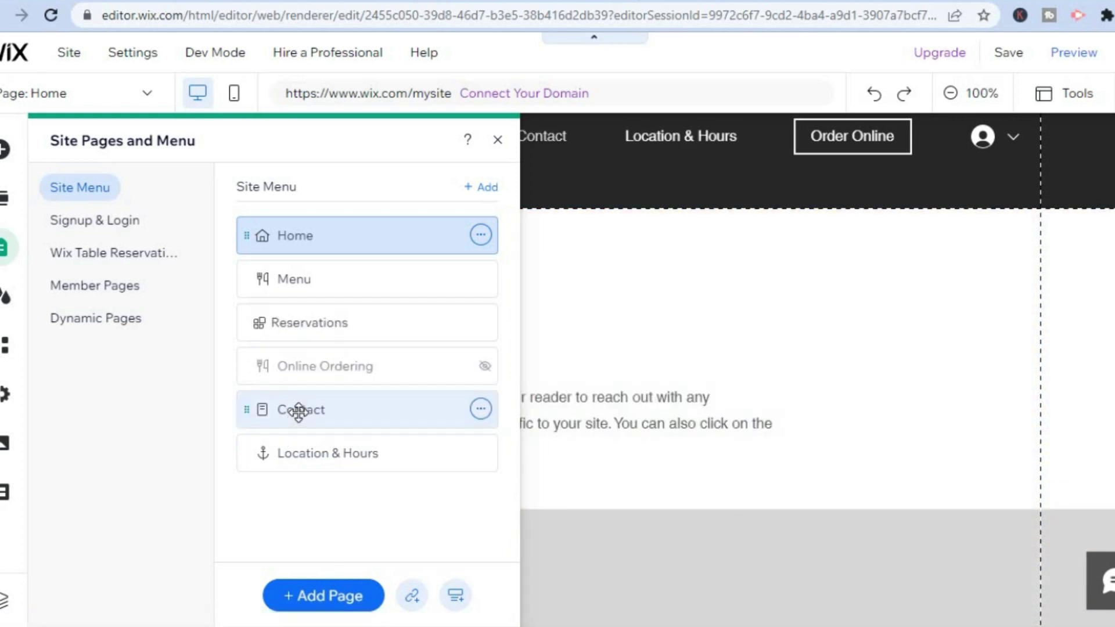
click(299, 410)
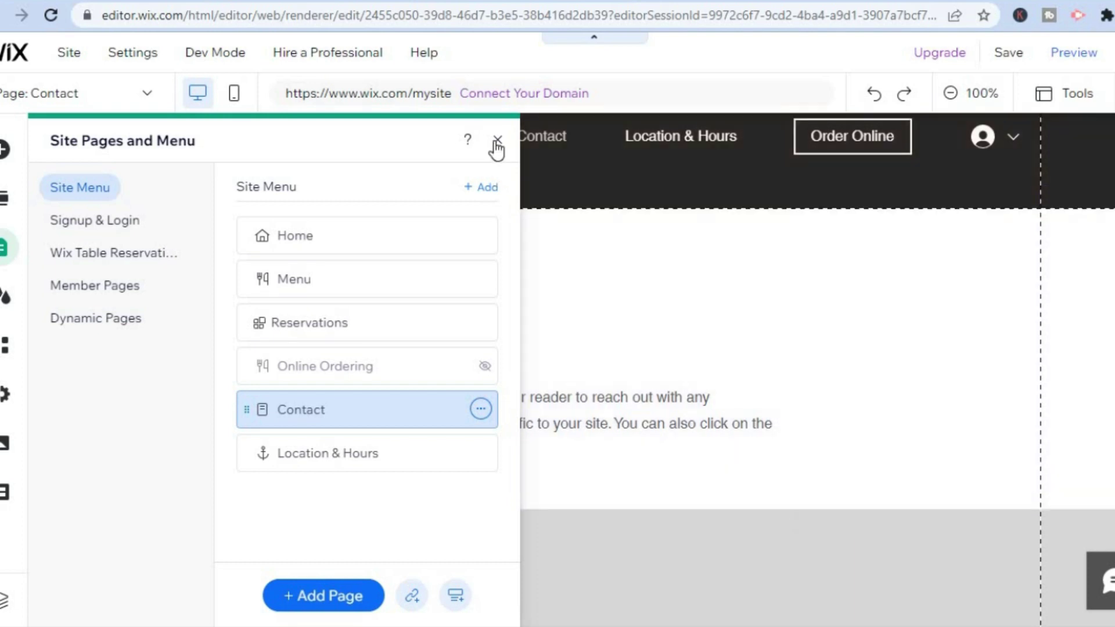
click(497, 141)
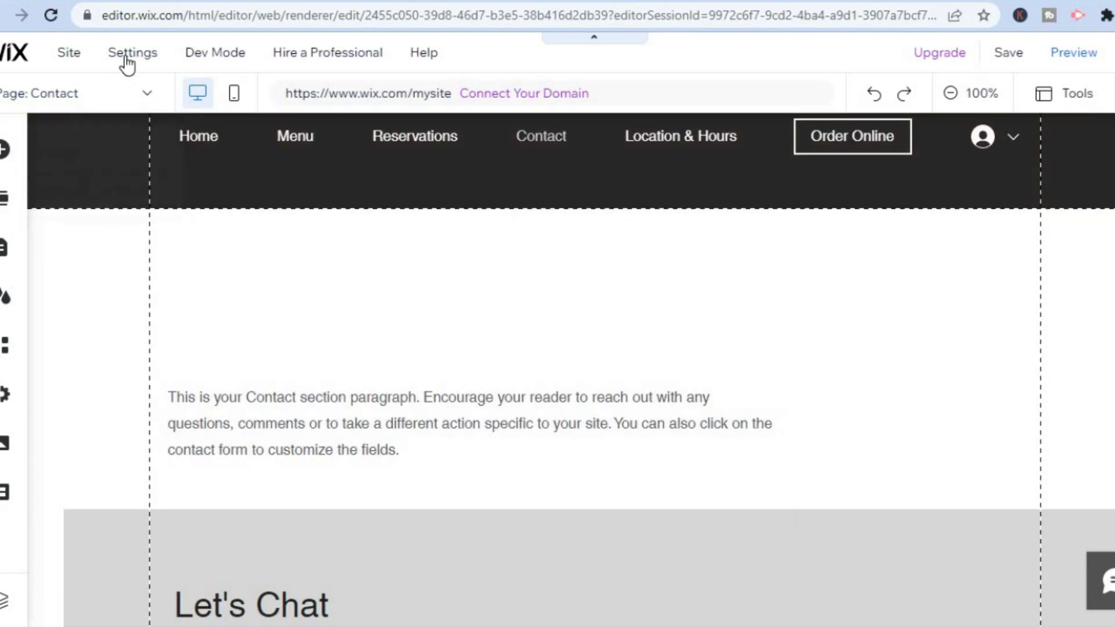
Open the site's Business Info settings and look over the profile, location and contact info fields.
mouse_move(127, 64)
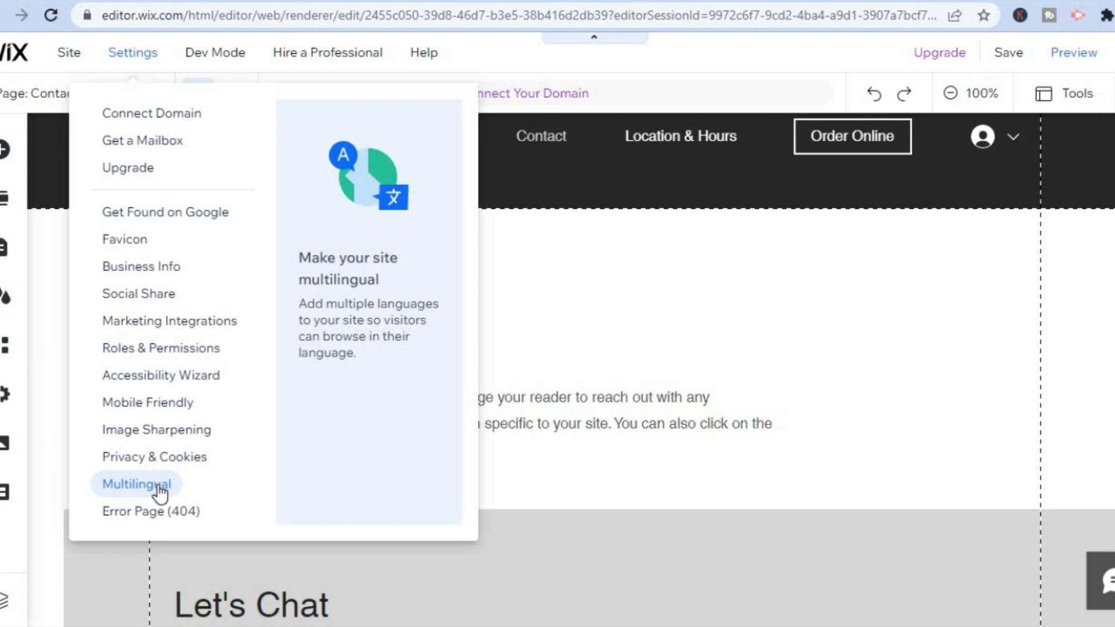
click(169, 270)
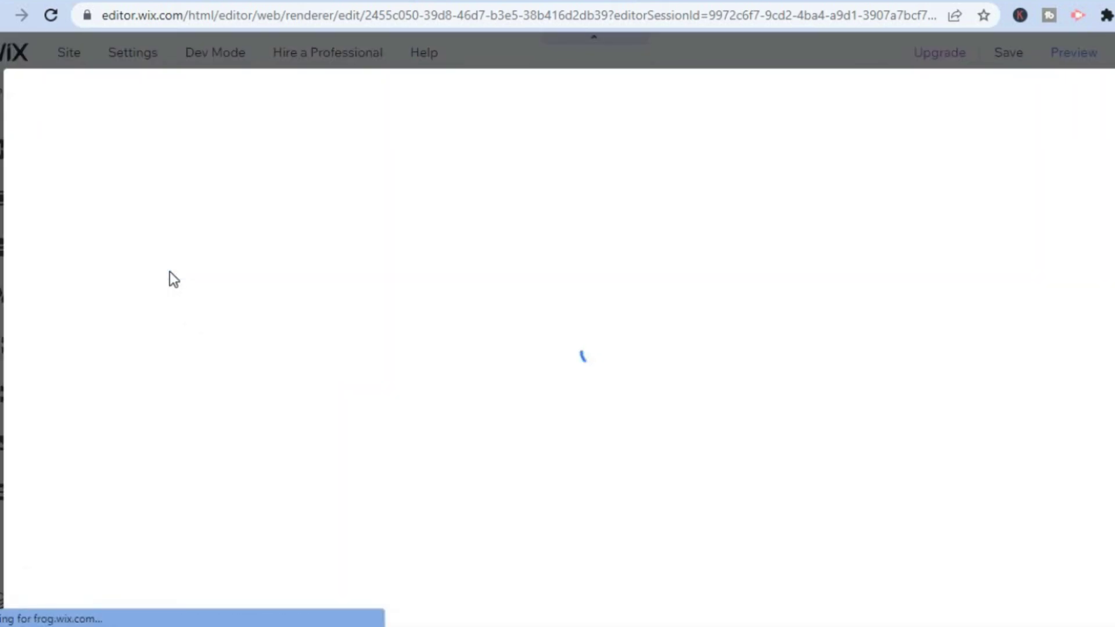
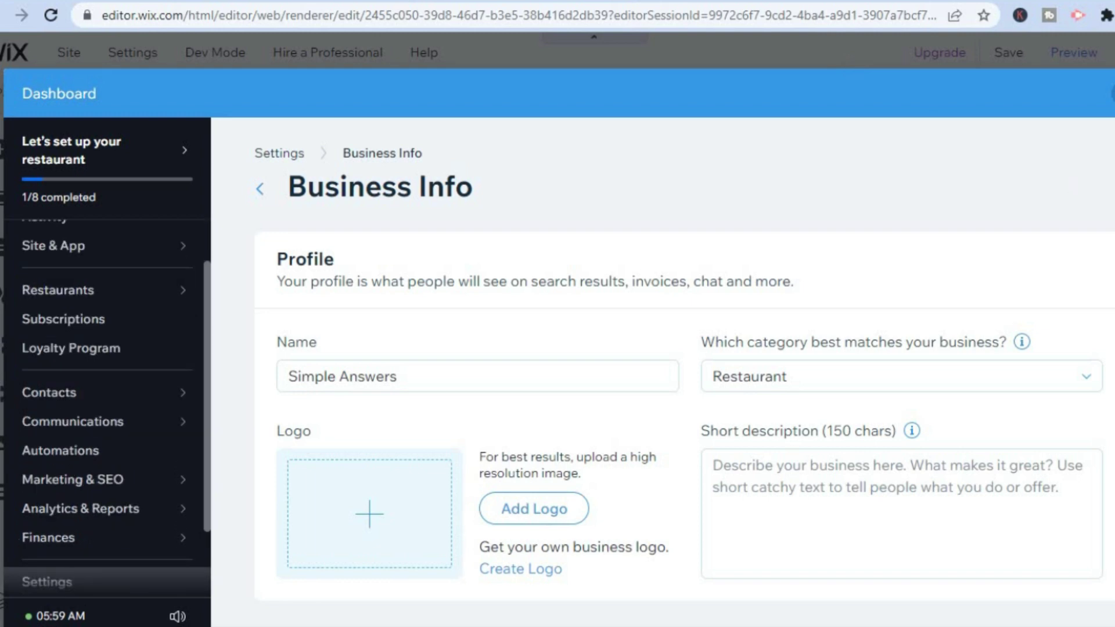
scroll(685, 382, down, 6)
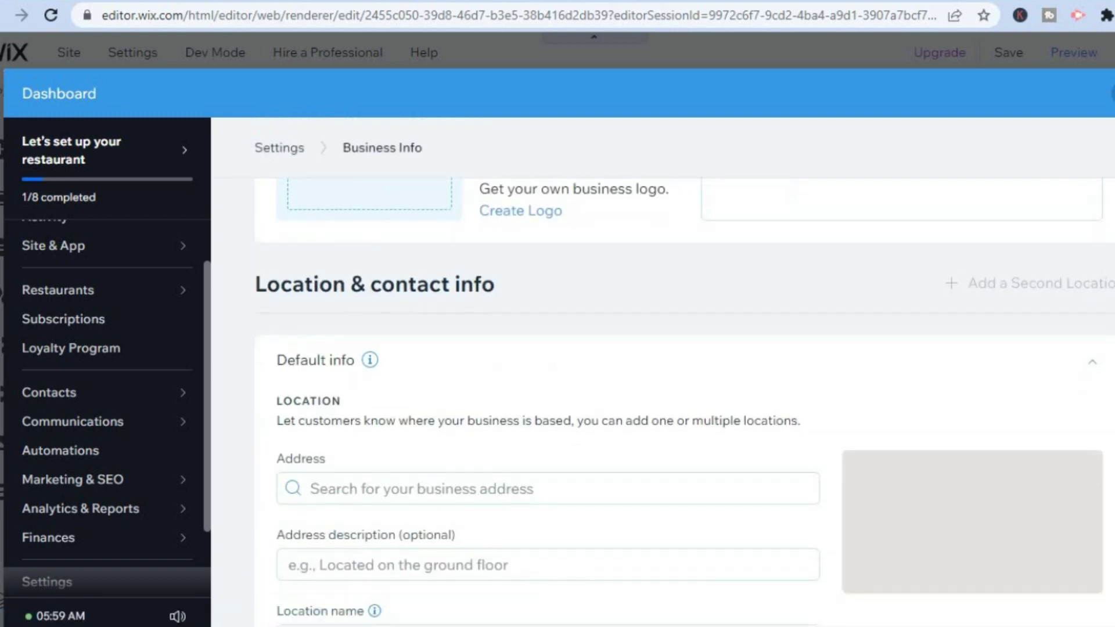
scroll(685, 403, down, 5)
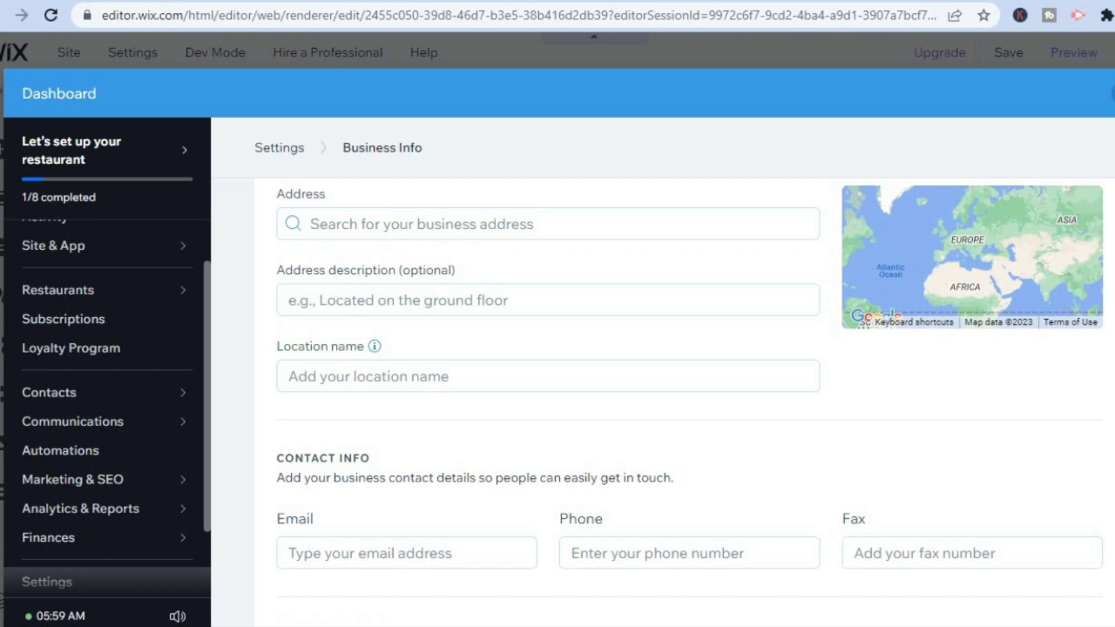
Review the contact info, business hours, time zone note and second location option in the Business Info settings.
scroll(685, 403, up, 1)
scroll(684, 402, down, 2)
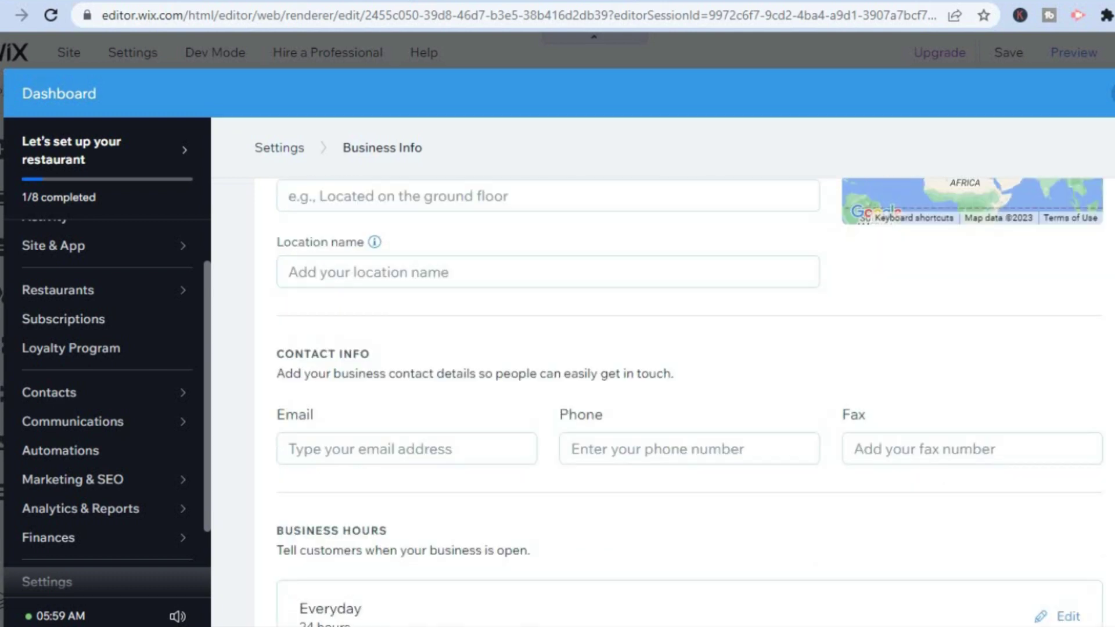
scroll(473, 407, down, 5)
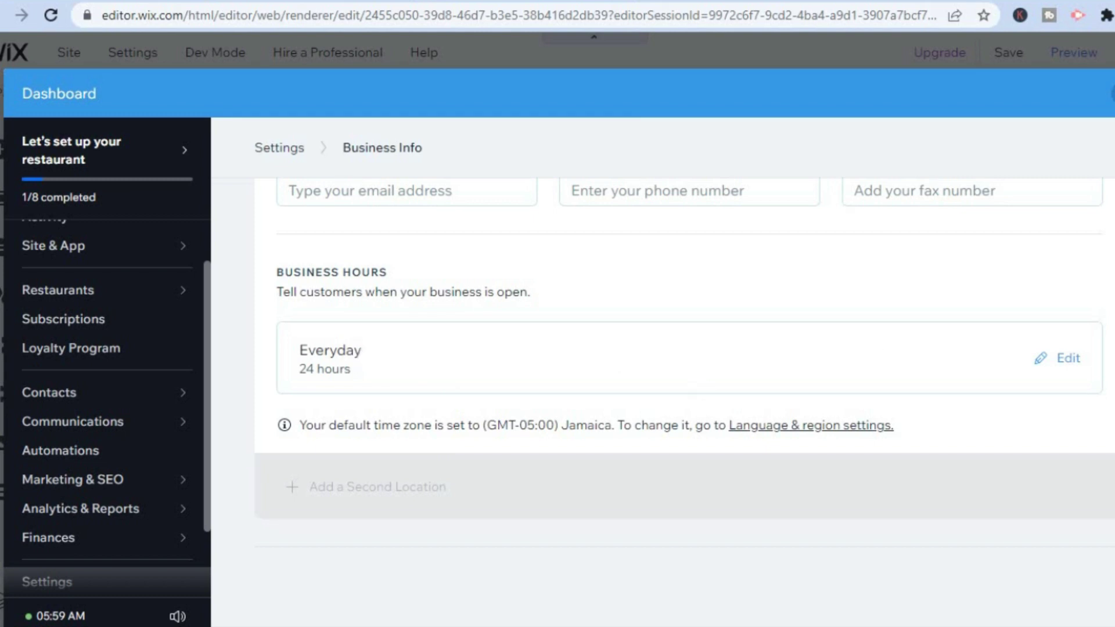
scroll(1053, 456, up, 1)
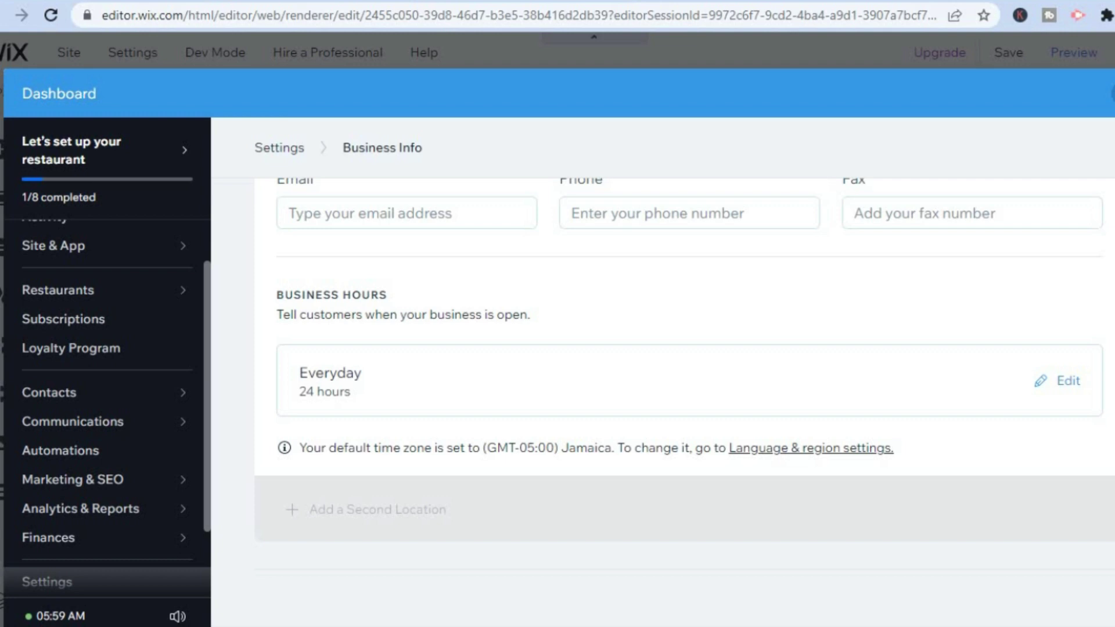
scroll(685, 395, up, 1)
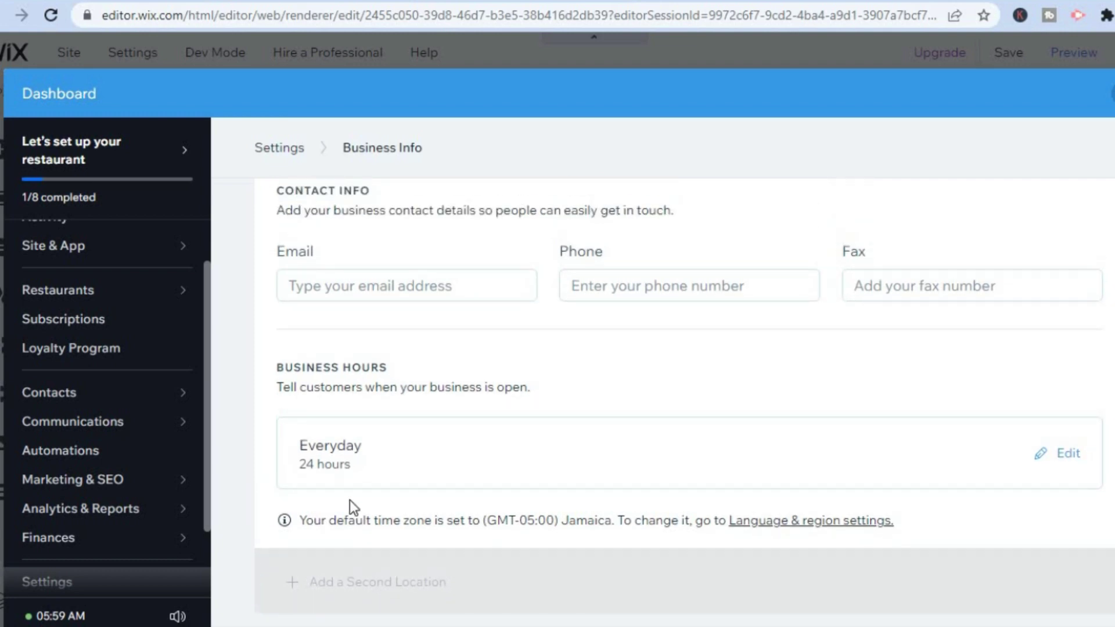
Open the Payments page under Finances to view the options for accepting customer payments online.
scroll(200, 521, down, 1)
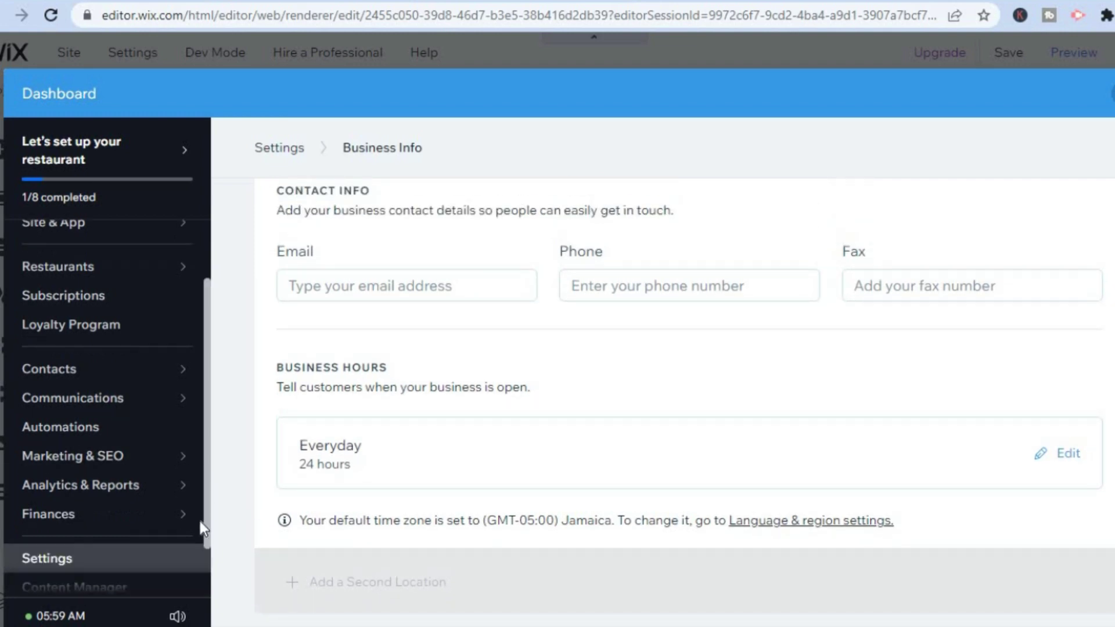
scroll(199, 521, down, 2)
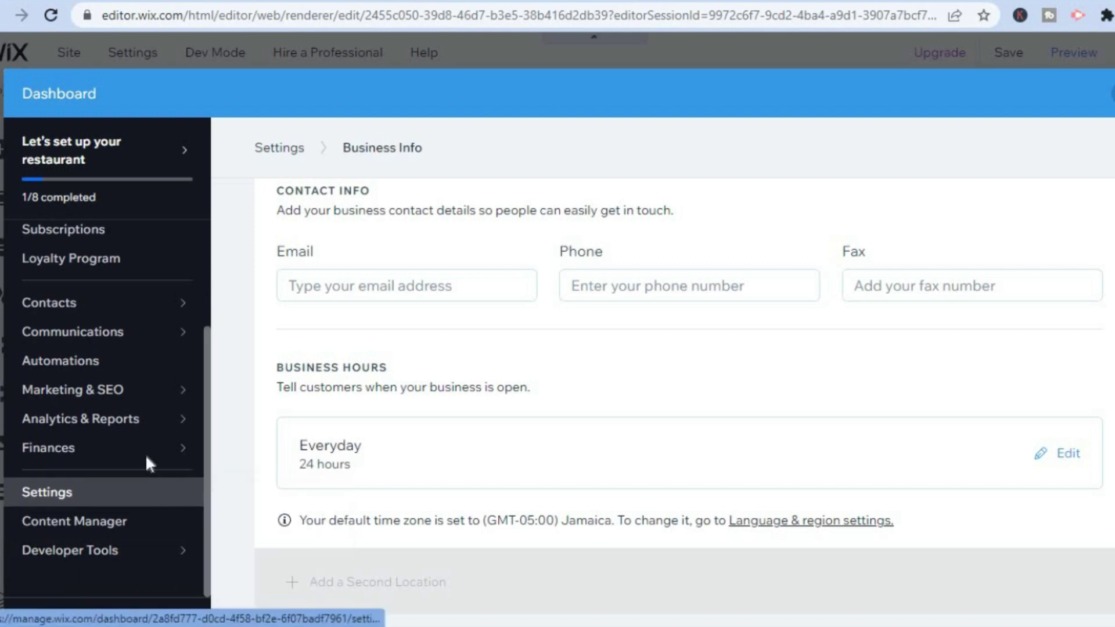
mouse_move(148, 451)
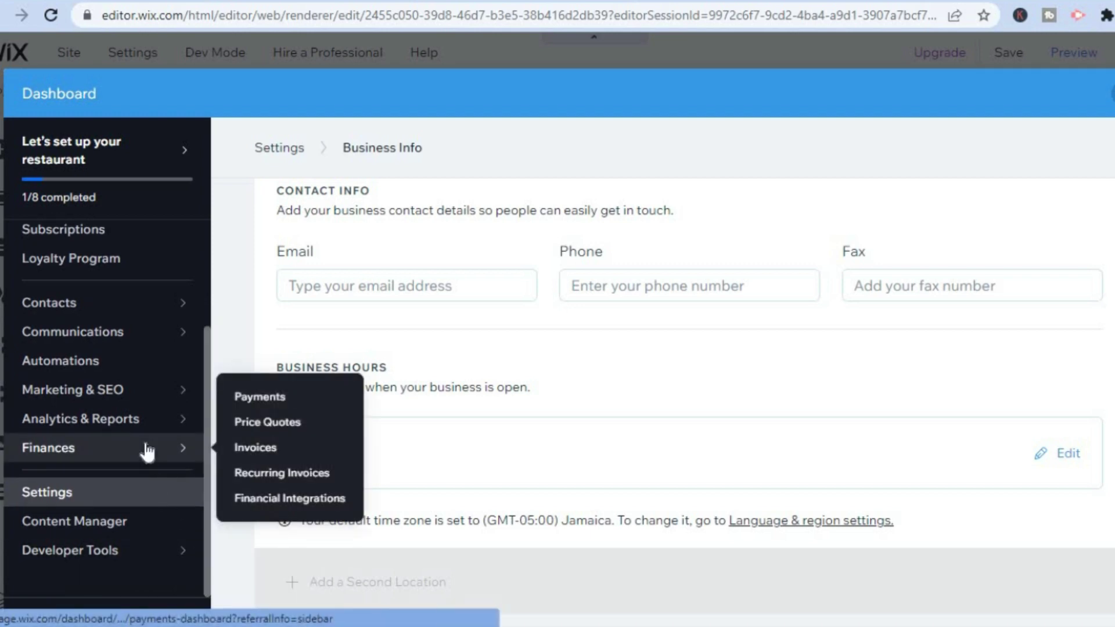
click(253, 401)
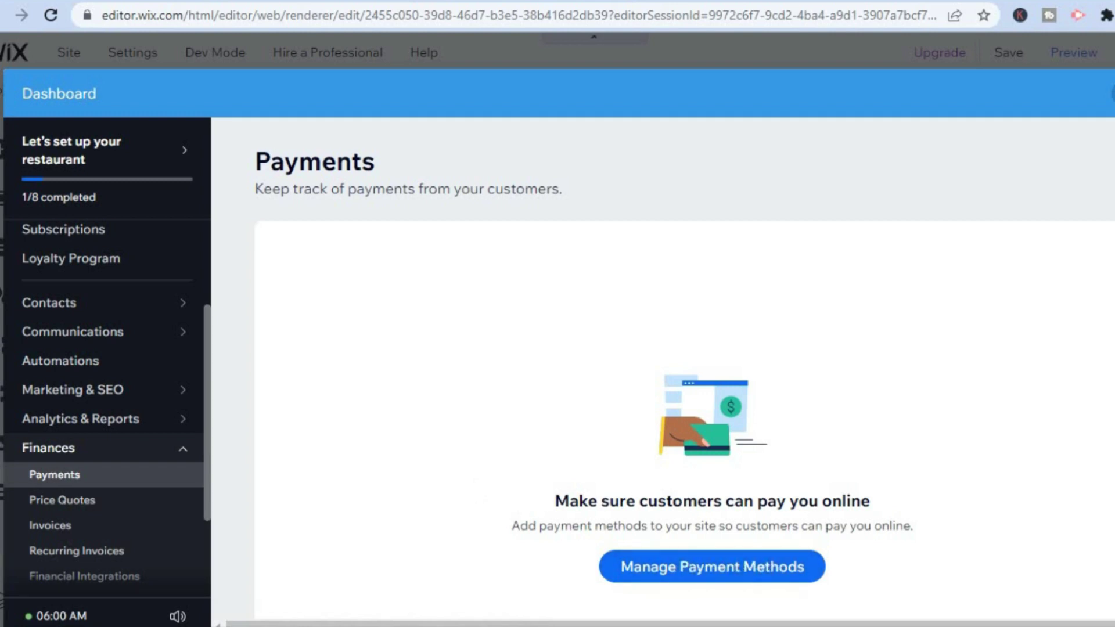
Close the dashboard, publish the site from the editor and open the live site.
click(1110, 94)
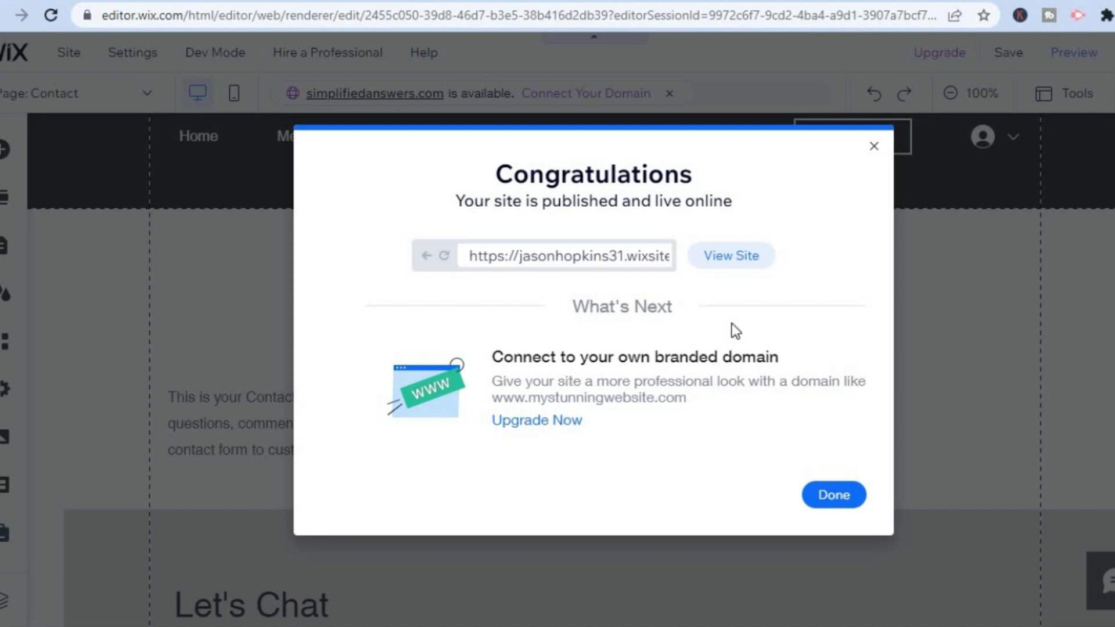
click(730, 255)
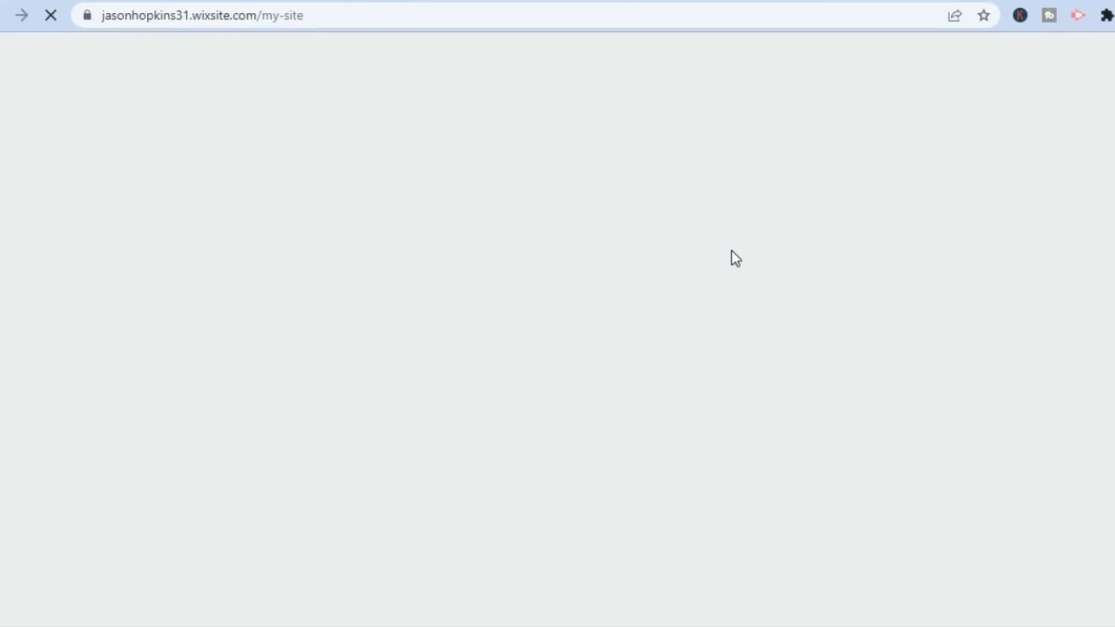